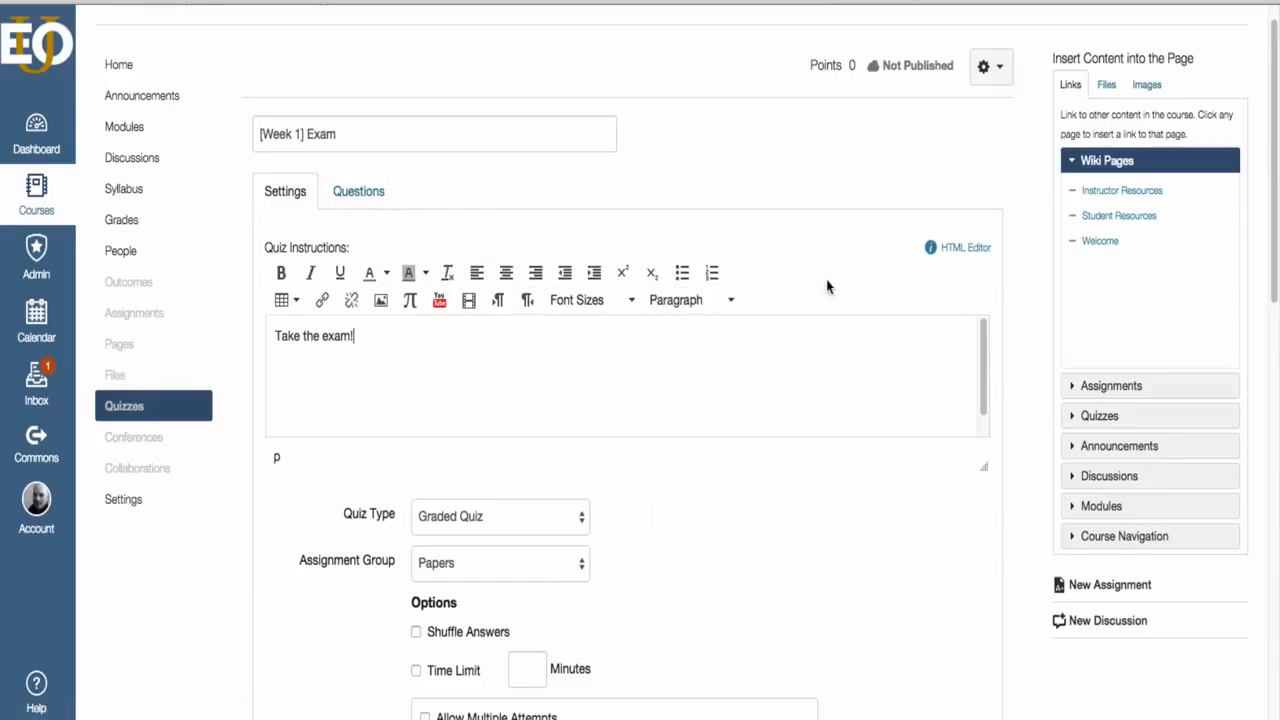
Step: Keep the quiz type as Graded Quiz and set the assignment group to Exams
{"action": "scroll", "coordinate": [1026, 335], "scroll_direction": "down", "scroll_amount": 3}
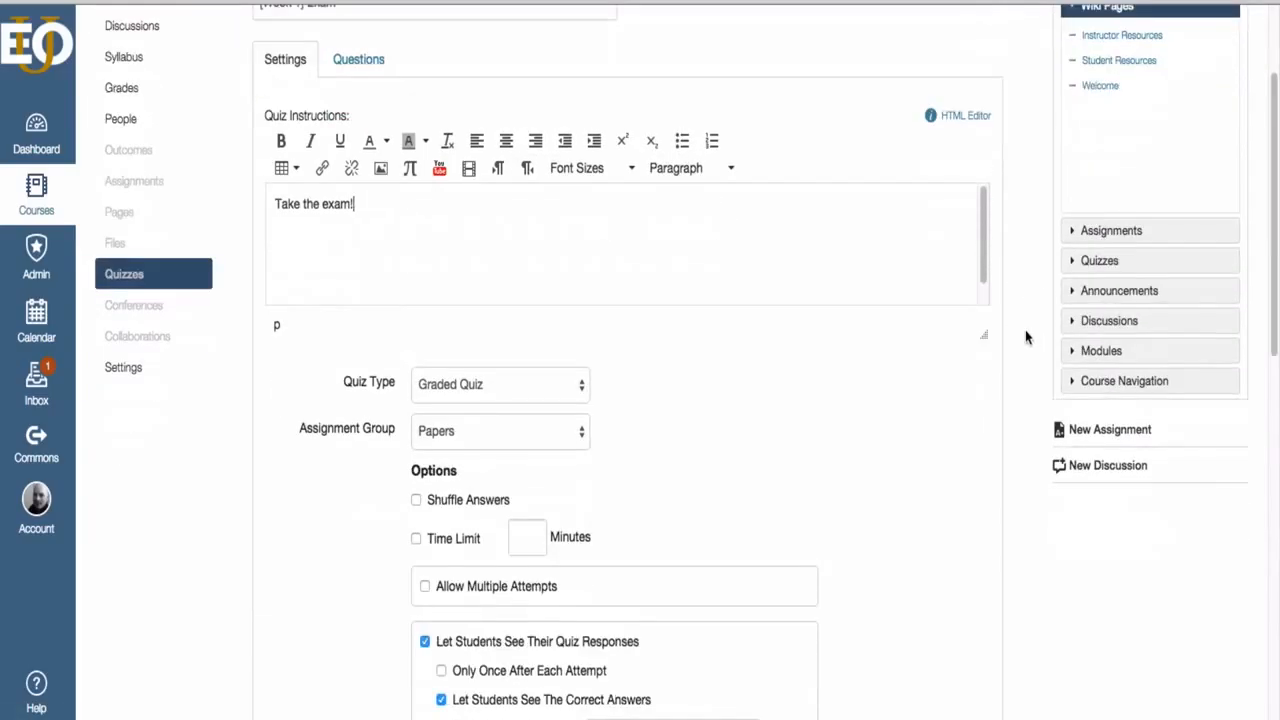
{"action": "scroll", "coordinate": [1026, 337], "scroll_direction": "down", "scroll_amount": 3}
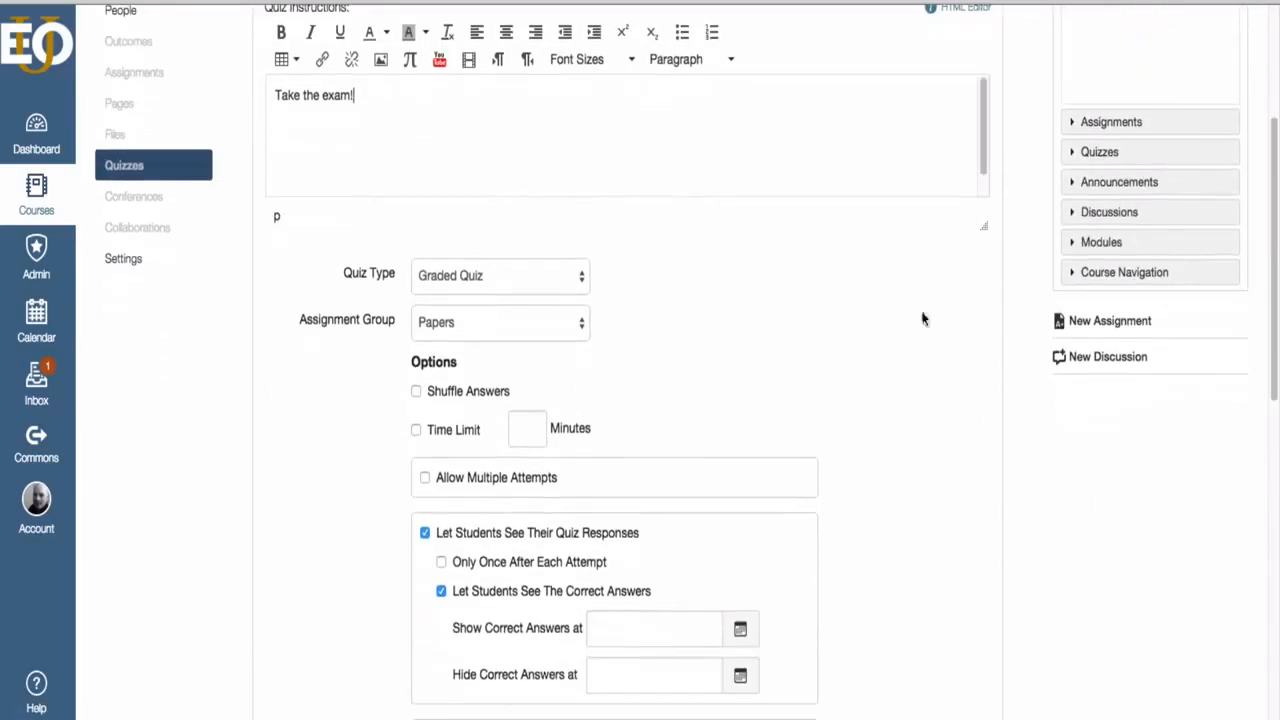
{"action": "scroll", "coordinate": [700, 282], "scroll_direction": "down", "scroll_amount": 1}
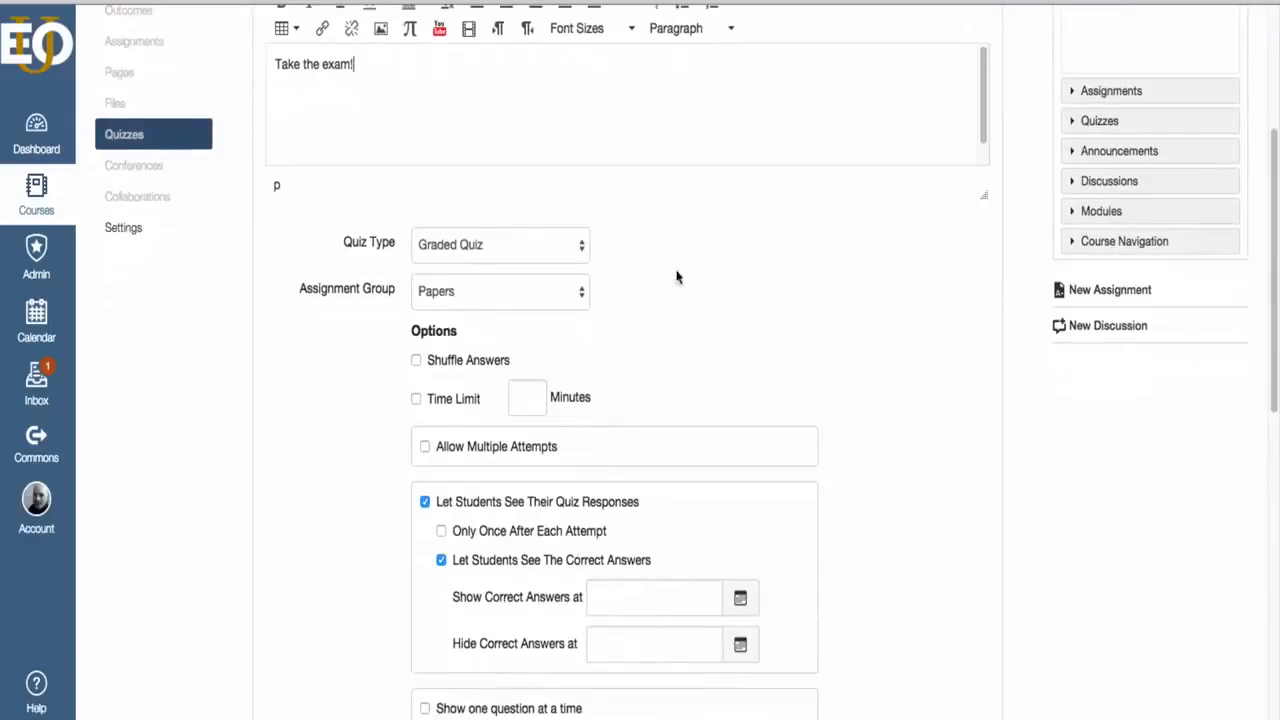
{"action": "left_click", "coordinate": [428, 251]}
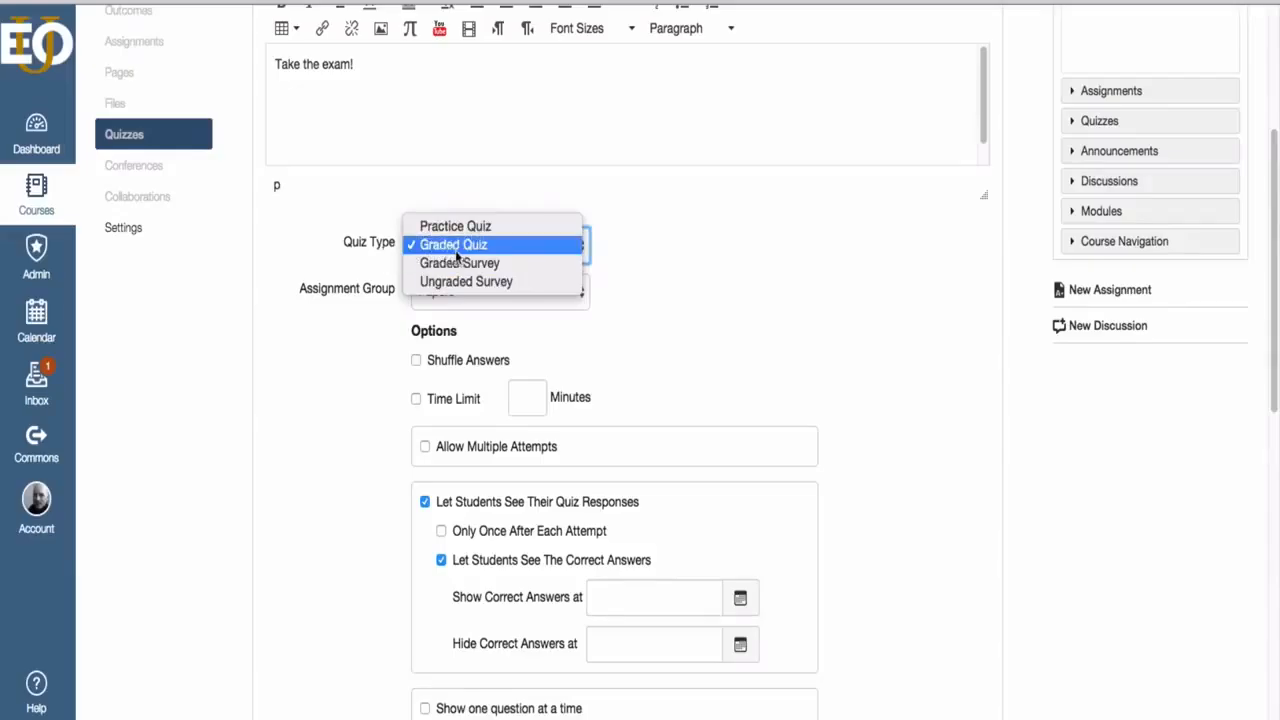
{"action": "left_click", "coordinate": [456, 250]}
{"action": "scroll", "coordinate": [734, 266], "scroll_direction": "down", "scroll_amount": 2}
{"action": "left_click", "coordinate": [579, 228]}
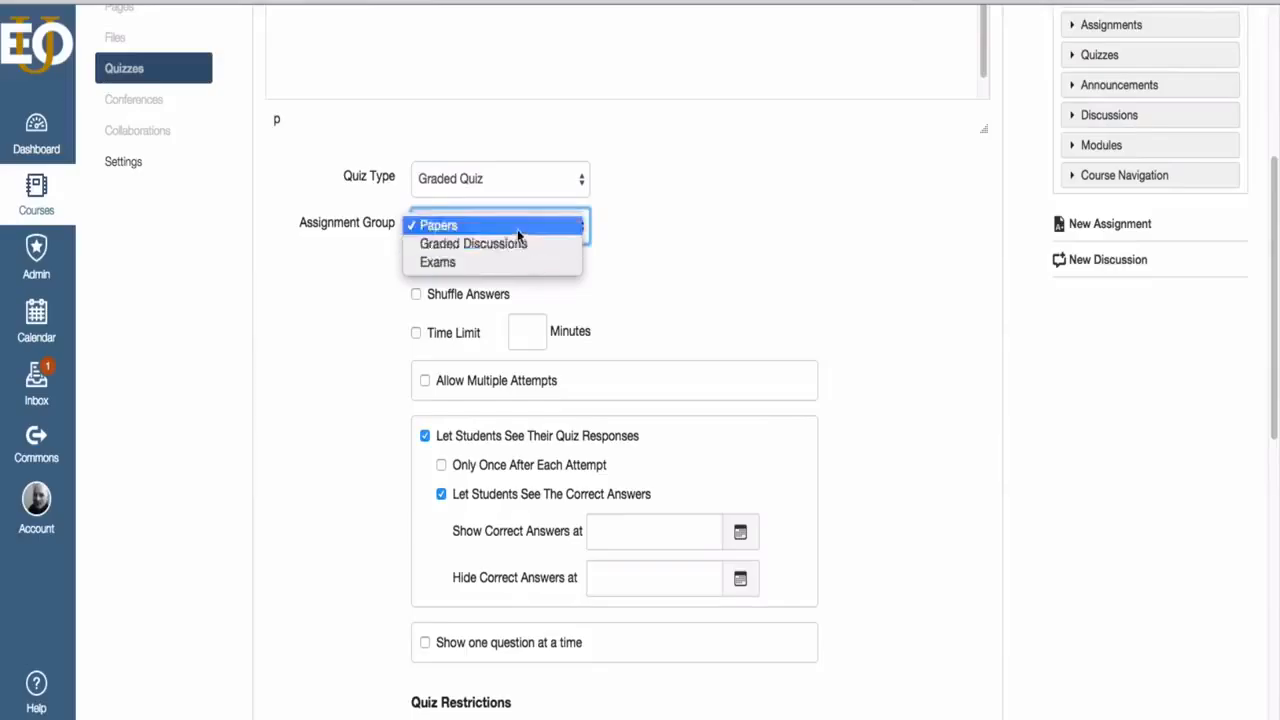
{"action": "left_click", "coordinate": [440, 261]}
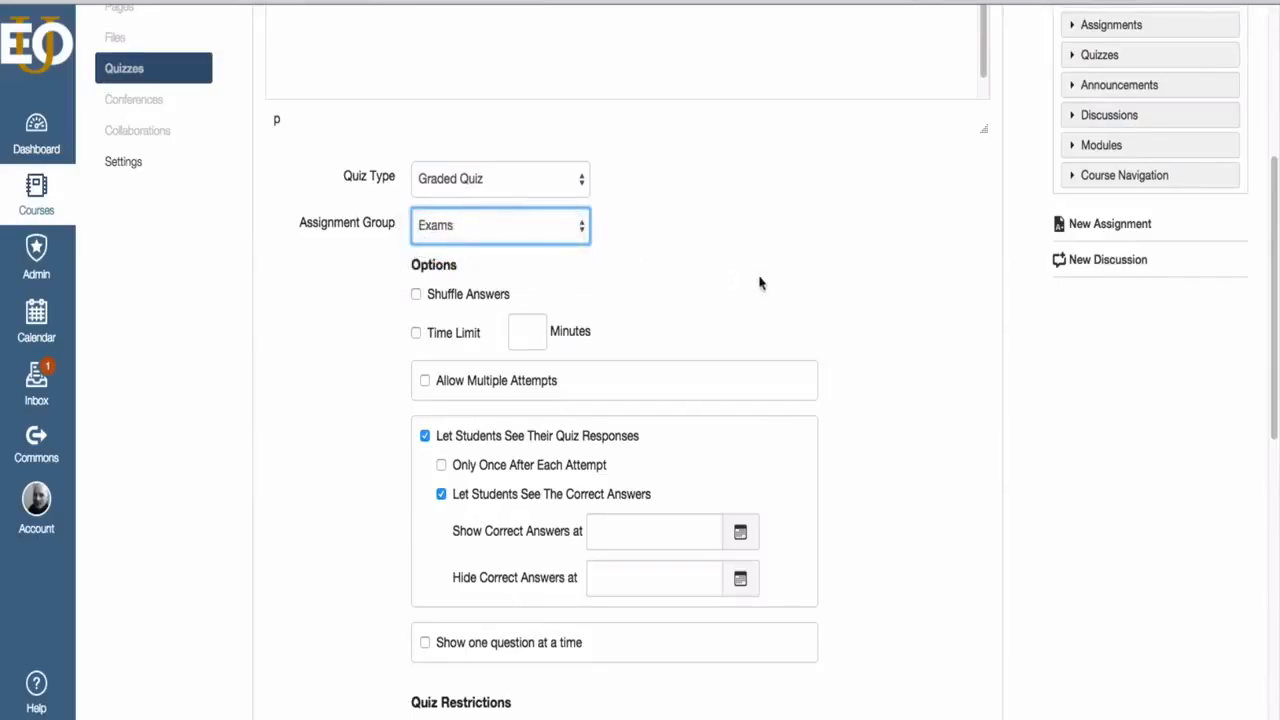
{"action": "scroll", "coordinate": [776, 268], "scroll_direction": "down", "scroll_amount": 2}
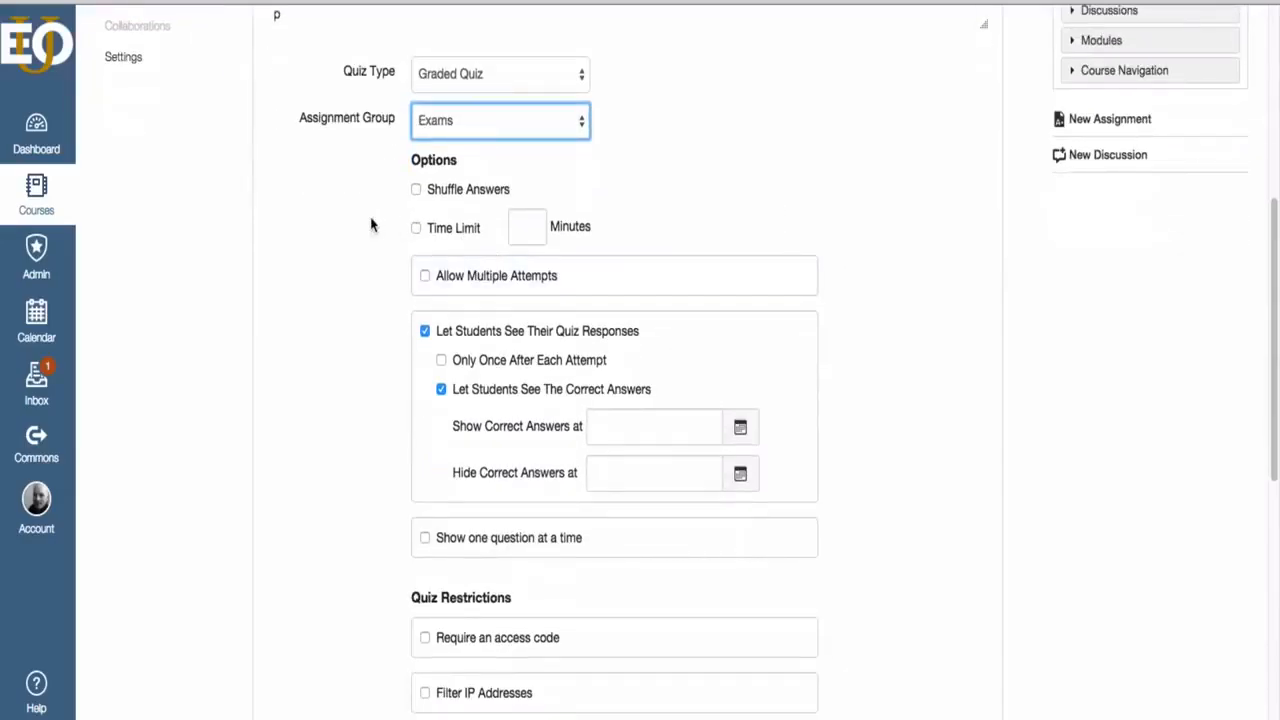
{"action": "left_click", "coordinate": [417, 191]}
{"action": "left_click", "coordinate": [417, 191]}
{"action": "left_click", "coordinate": [417, 191]}
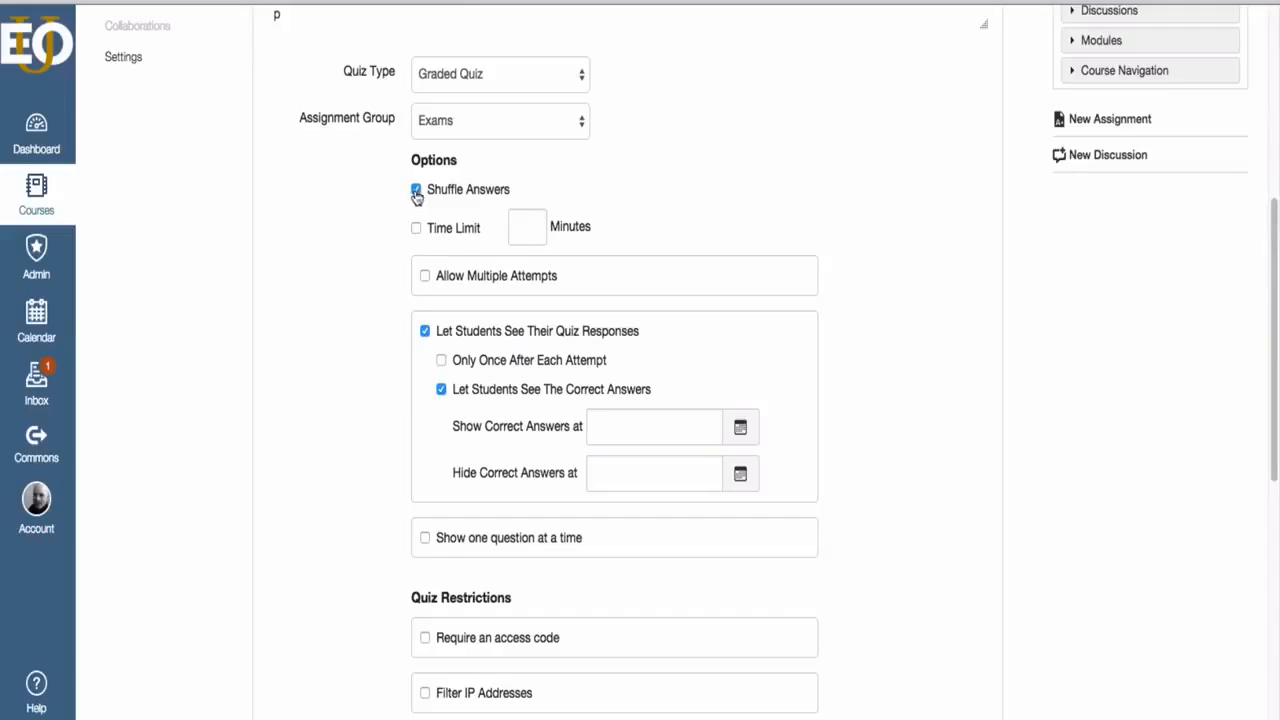
{"action": "left_click", "coordinate": [417, 192]}
Step: Enable the quiz time limit and set it to 60 minutes, leaving multiple attempts disallowed
{"action": "left_click", "coordinate": [417, 230]}
{"action": "left_click", "coordinate": [520, 228]}
{"action": "type", "text": "60"}
{"action": "left_click", "coordinate": [425, 276]}
{"action": "left_click", "coordinate": [425, 277]}
Step: Turn off the option that lets students see the correct answers
{"action": "scroll", "coordinate": [420, 317], "scroll_direction": "down", "scroll_amount": 2}
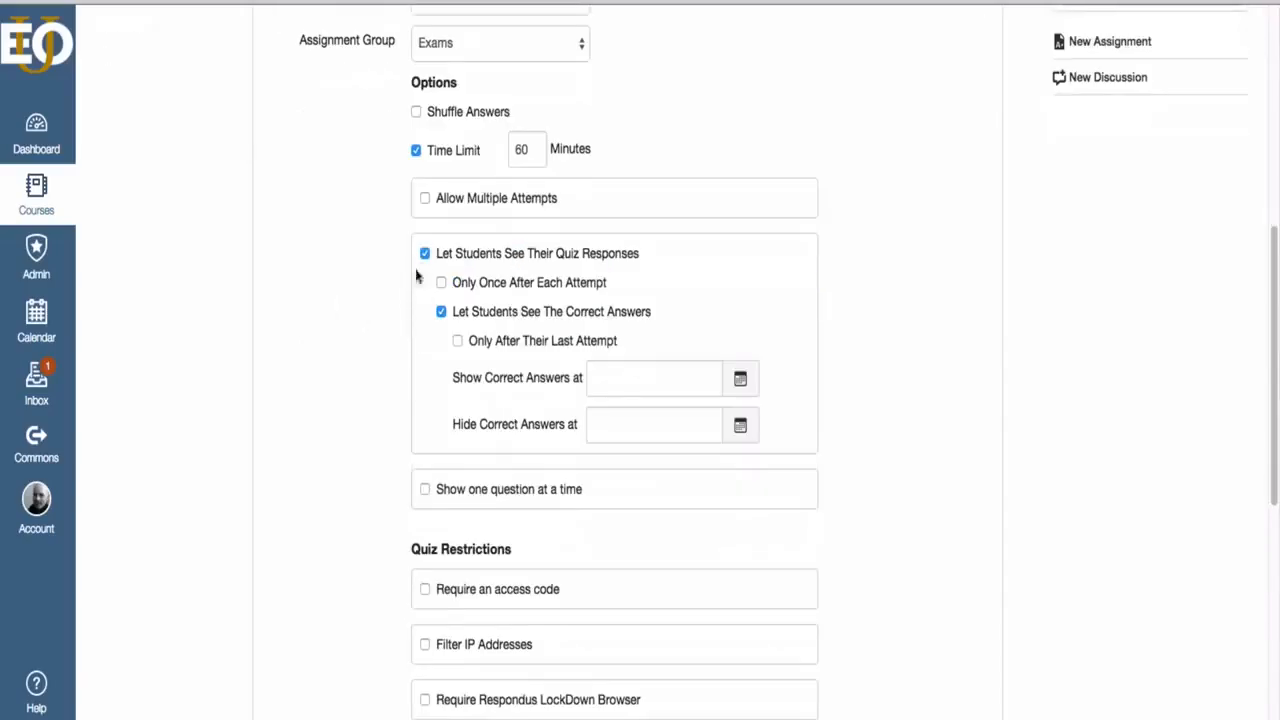
{"action": "scroll", "coordinate": [364, 311], "scroll_direction": "down", "scroll_amount": 2}
{"action": "scroll", "coordinate": [364, 311], "scroll_direction": "down", "scroll_amount": 1}
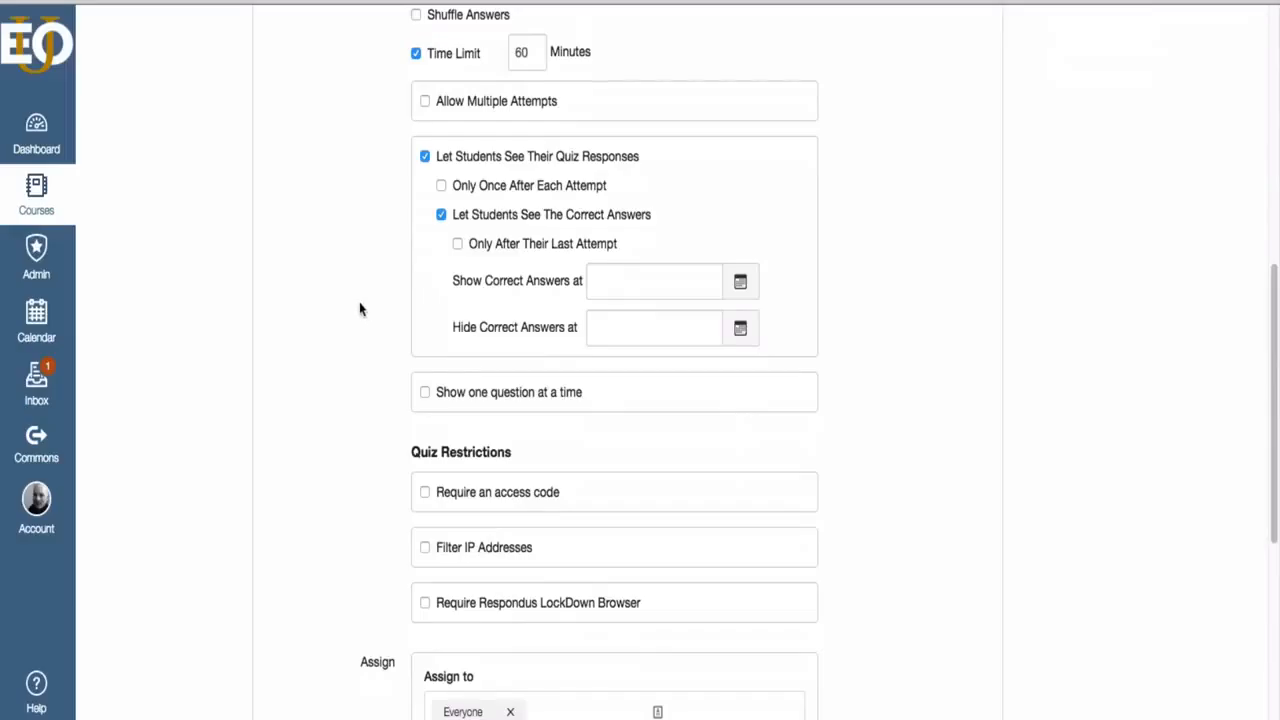
{"action": "left_click", "coordinate": [441, 214]}
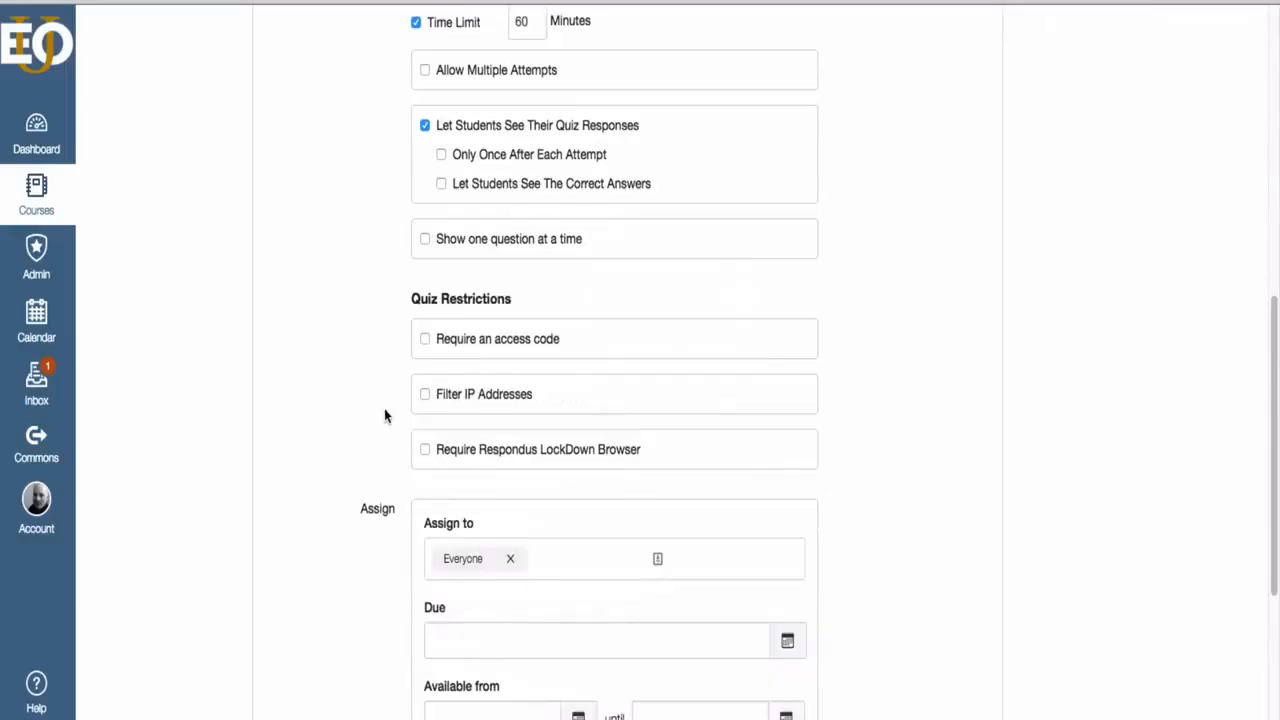
Step: Enable showing one question at a time, leaving the option to lock questions after answering off
{"action": "left_click", "coordinate": [425, 241]}
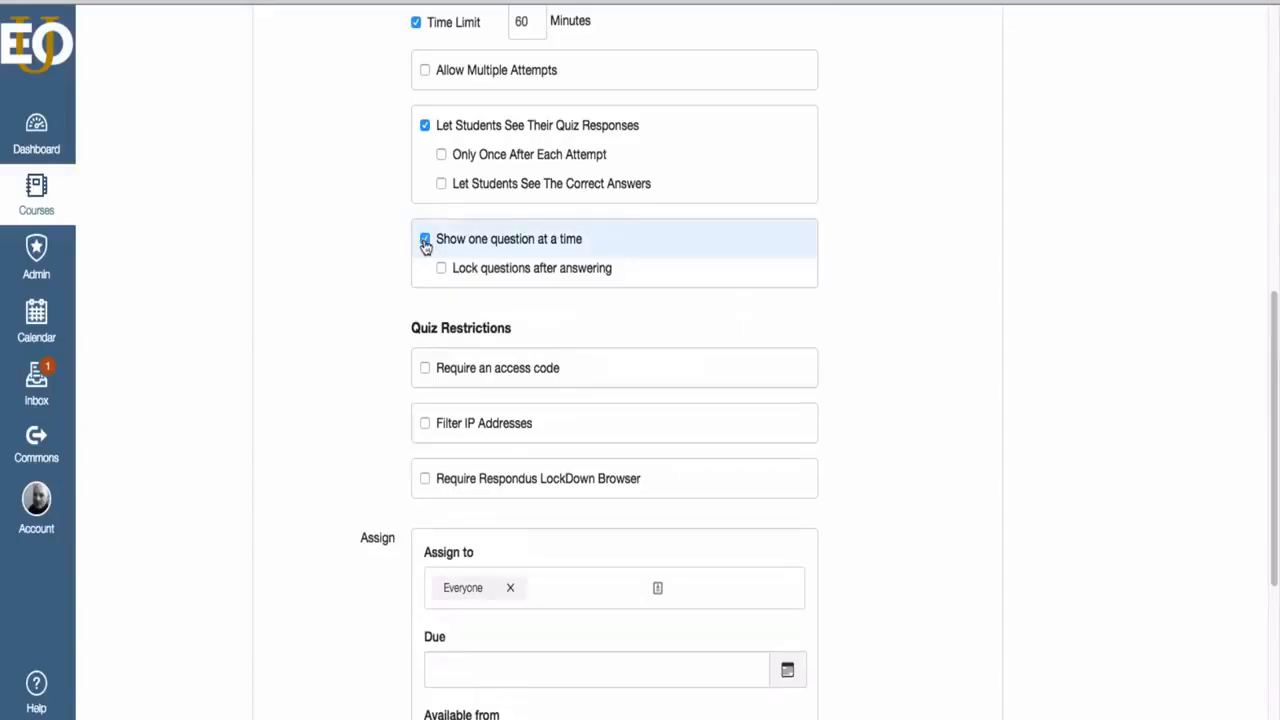
{"action": "left_click", "coordinate": [425, 241]}
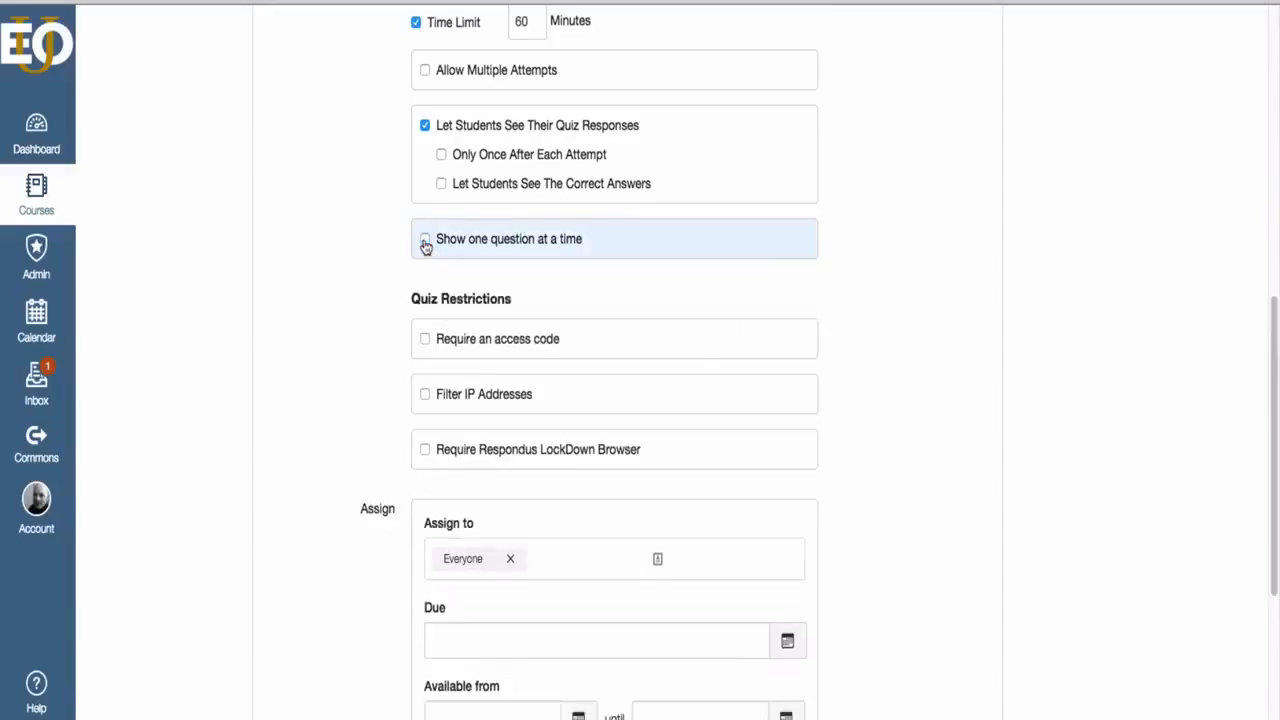
{"action": "left_click", "coordinate": [425, 241]}
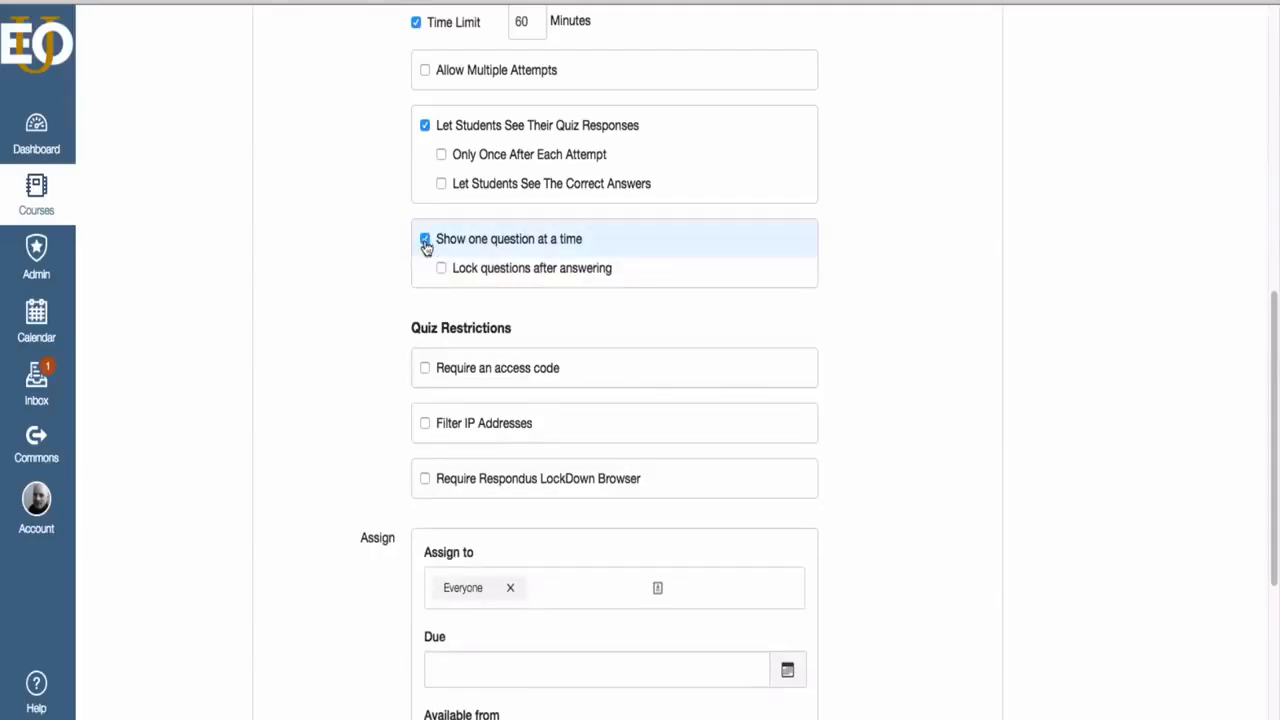
{"action": "left_click", "coordinate": [425, 241]}
{"action": "left_click", "coordinate": [425, 241]}
{"action": "left_click", "coordinate": [425, 241]}
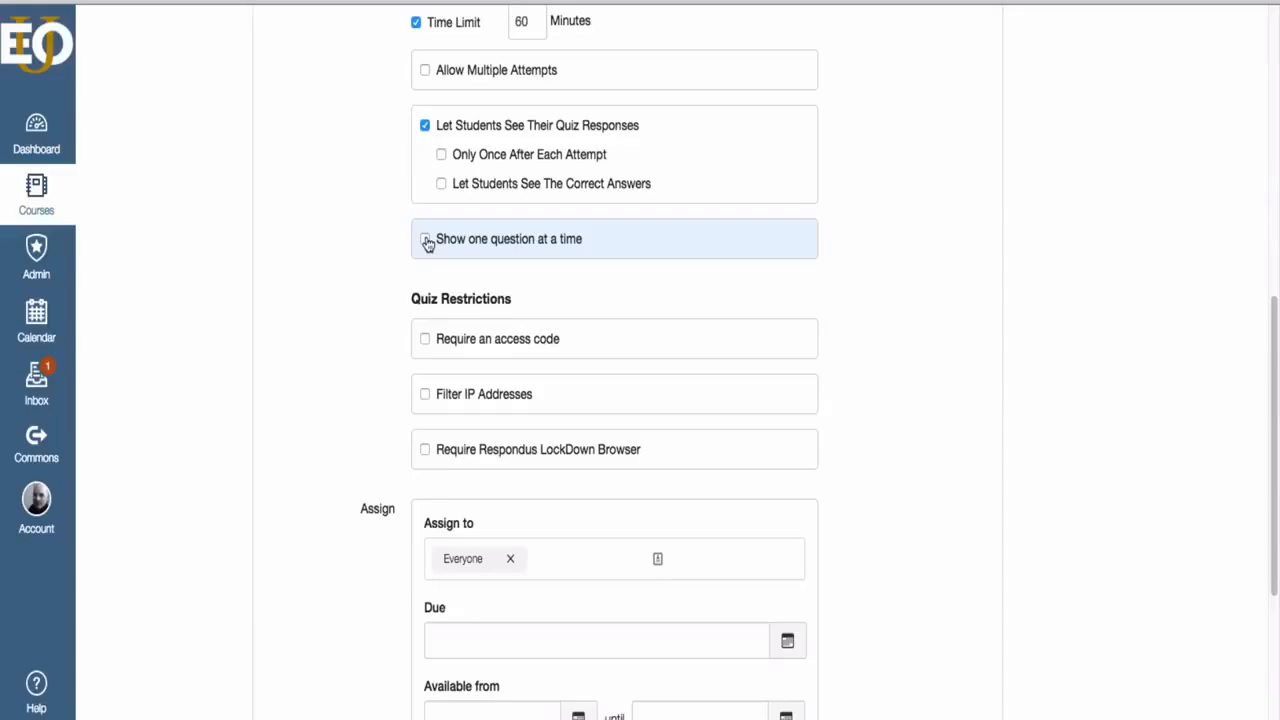
{"action": "left_click", "coordinate": [425, 240]}
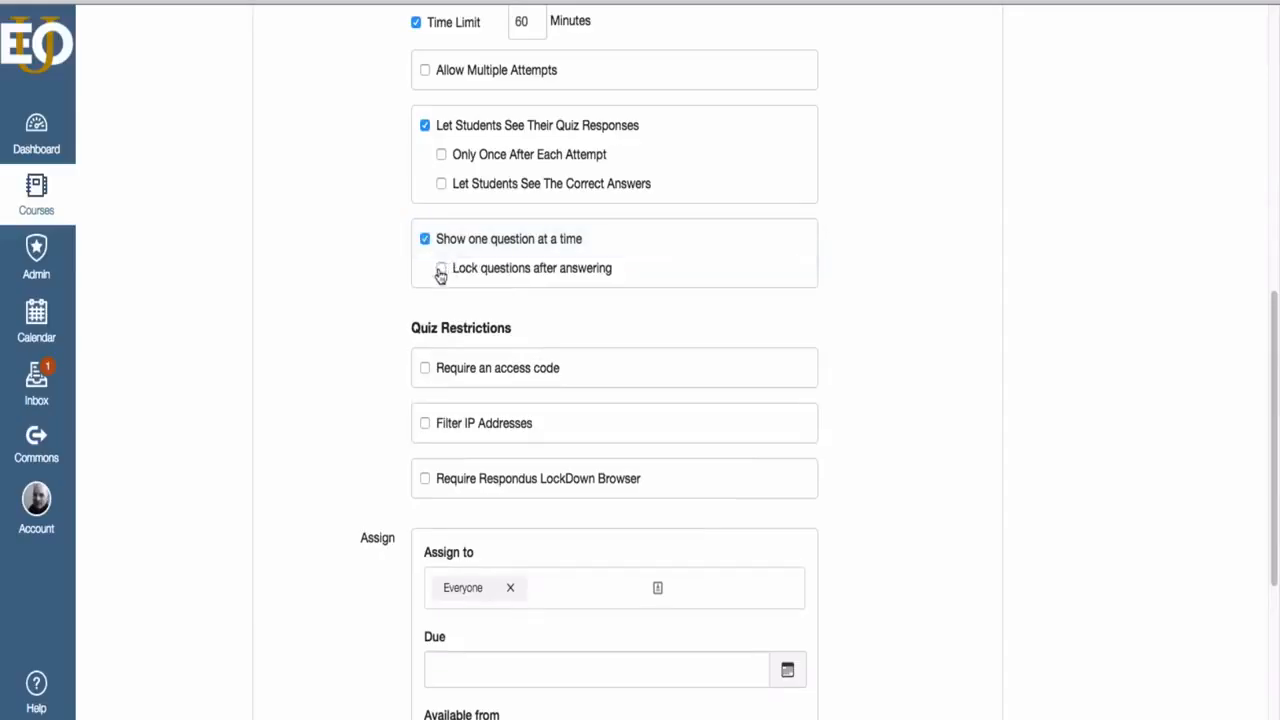
{"action": "left_click", "coordinate": [441, 268]}
{"action": "left_click", "coordinate": [449, 273]}
{"action": "scroll", "coordinate": [358, 350], "scroll_direction": "down", "scroll_amount": 2}
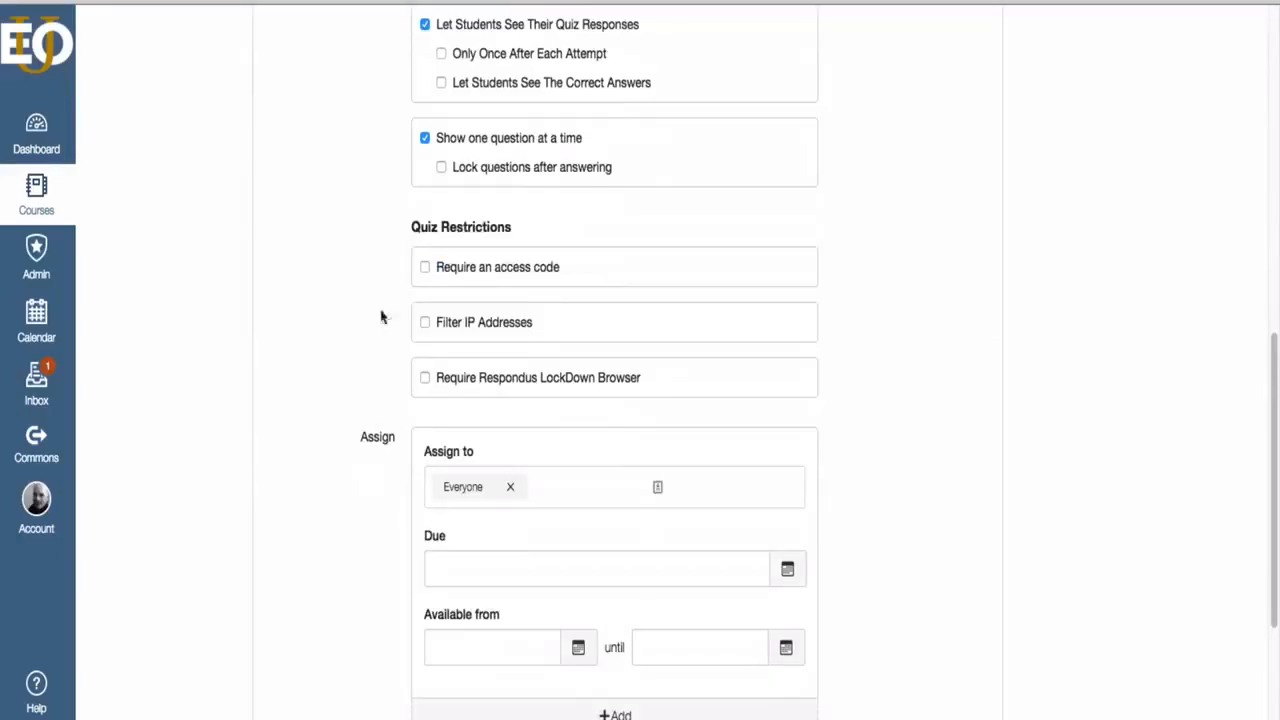
{"action": "left_click", "coordinate": [425, 268]}
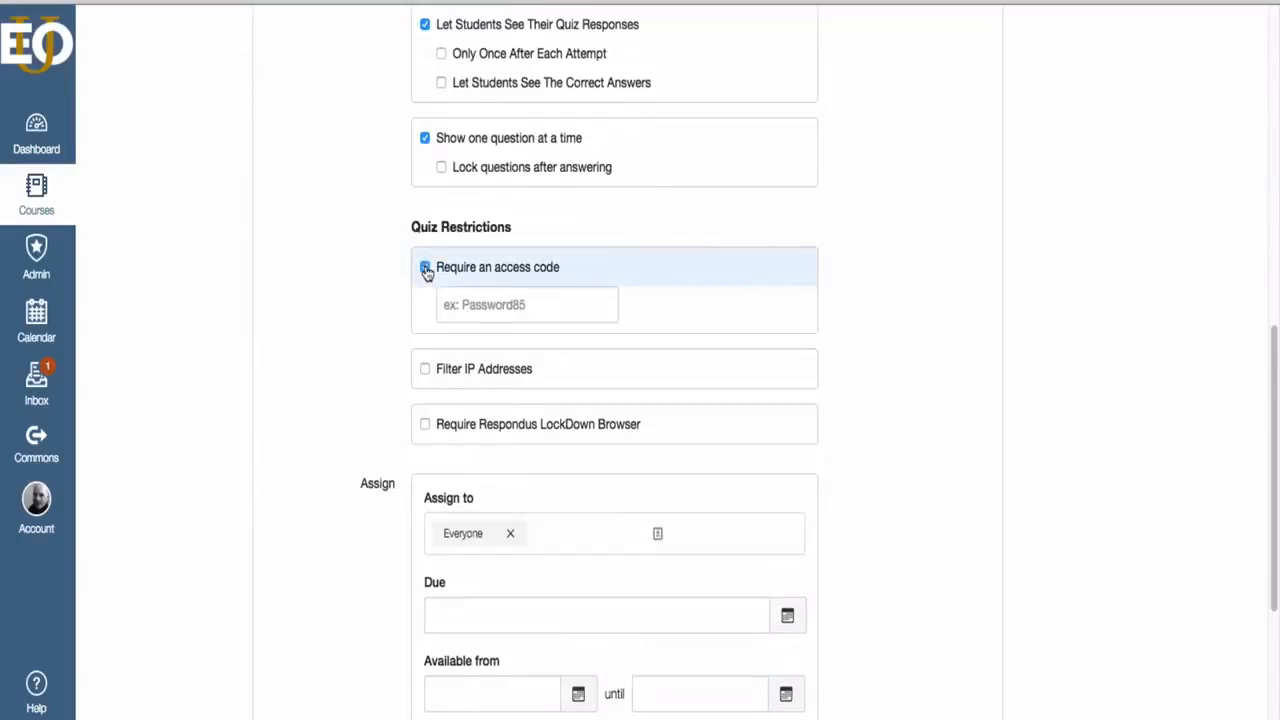
{"action": "left_click", "coordinate": [425, 268]}
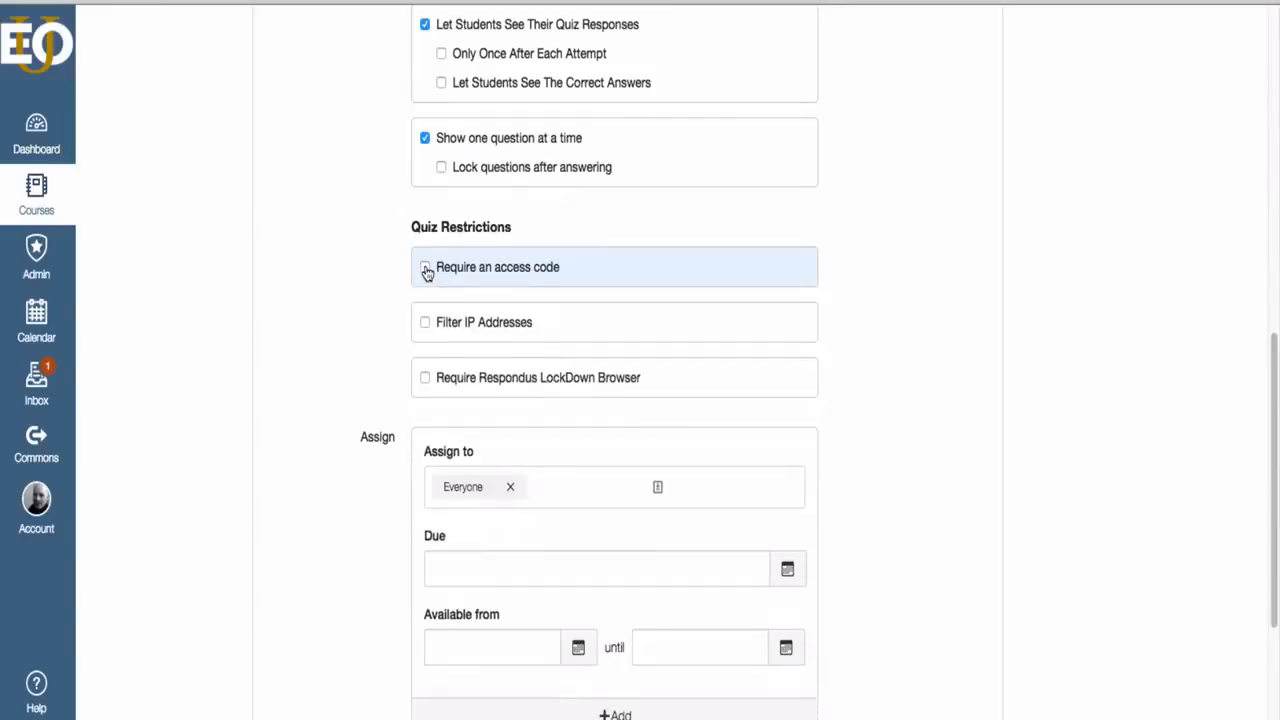
{"action": "left_click", "coordinate": [425, 268]}
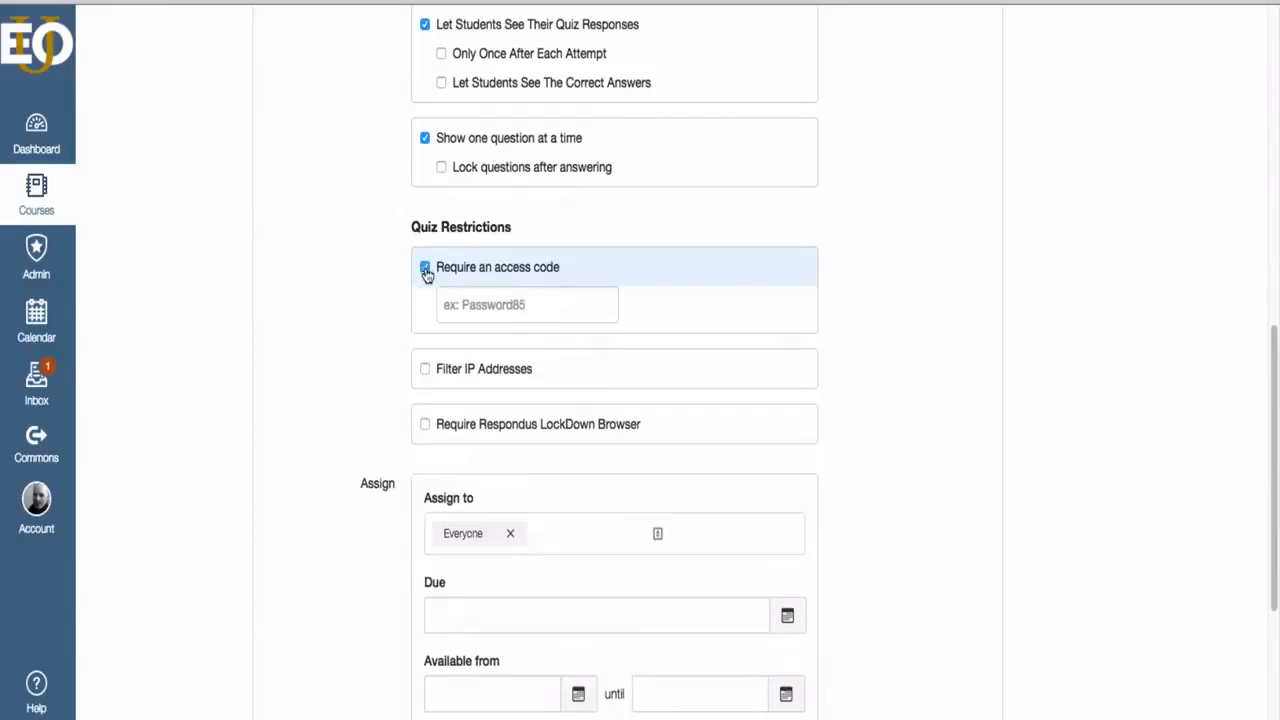
{"action": "left_click", "coordinate": [425, 268]}
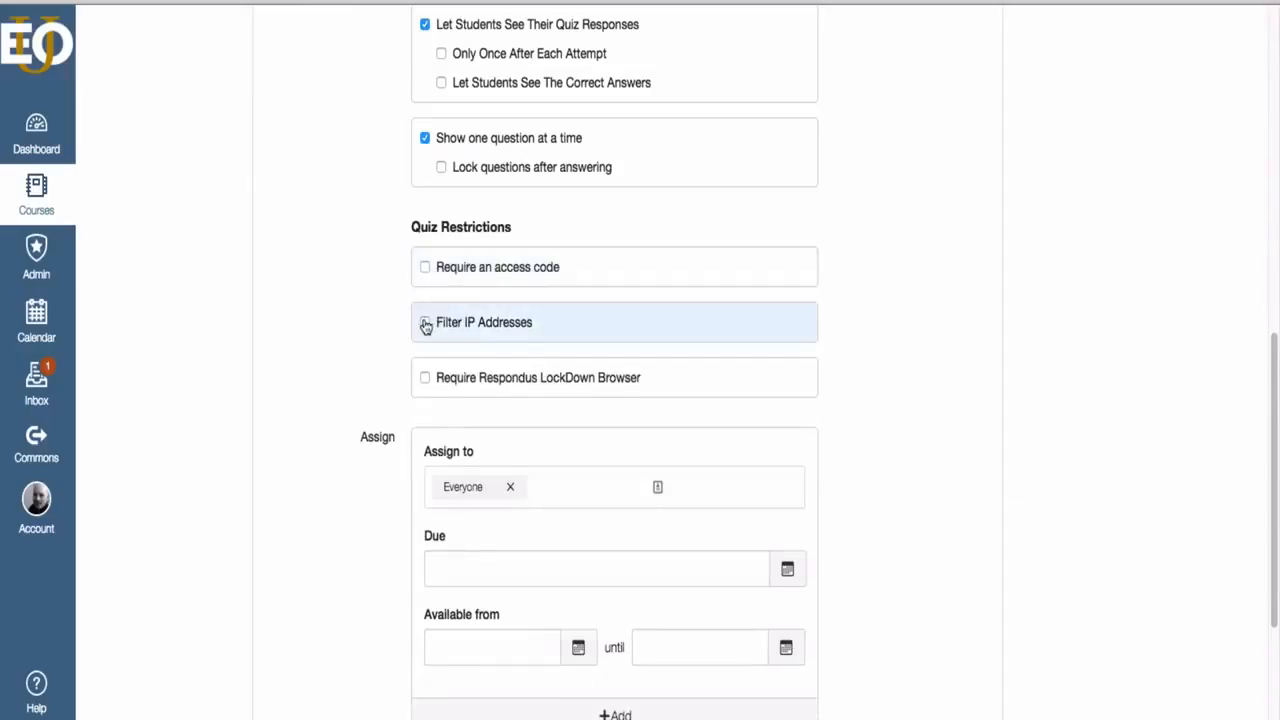
{"action": "left_click", "coordinate": [425, 323]}
{"action": "left_click", "coordinate": [425, 323]}
Step: Set the quiz's due date for everyone to December 18, 2015
{"action": "scroll", "coordinate": [389, 337], "scroll_direction": "down", "scroll_amount": 1}
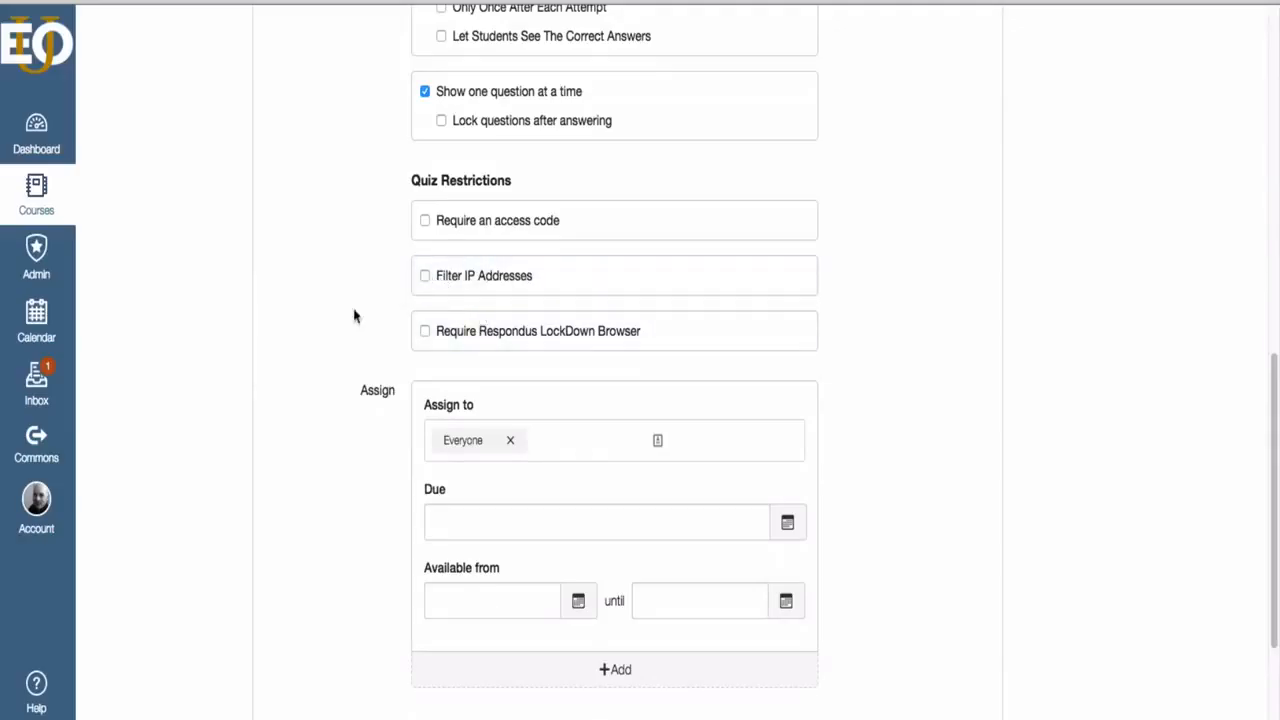
{"action": "scroll", "coordinate": [366, 294], "scroll_direction": "down", "scroll_amount": 1}
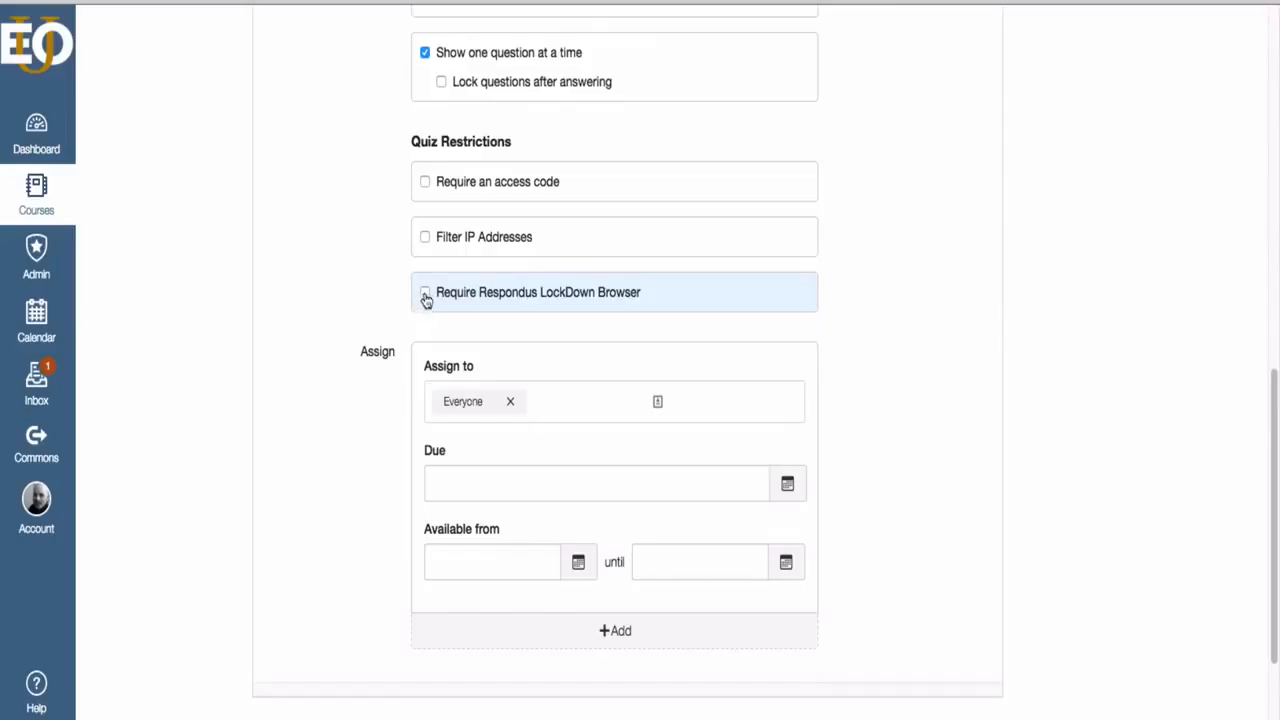
{"action": "scroll", "coordinate": [434, 308], "scroll_direction": "down", "scroll_amount": 1}
{"action": "scroll", "coordinate": [368, 400], "scroll_direction": "down", "scroll_amount": 1}
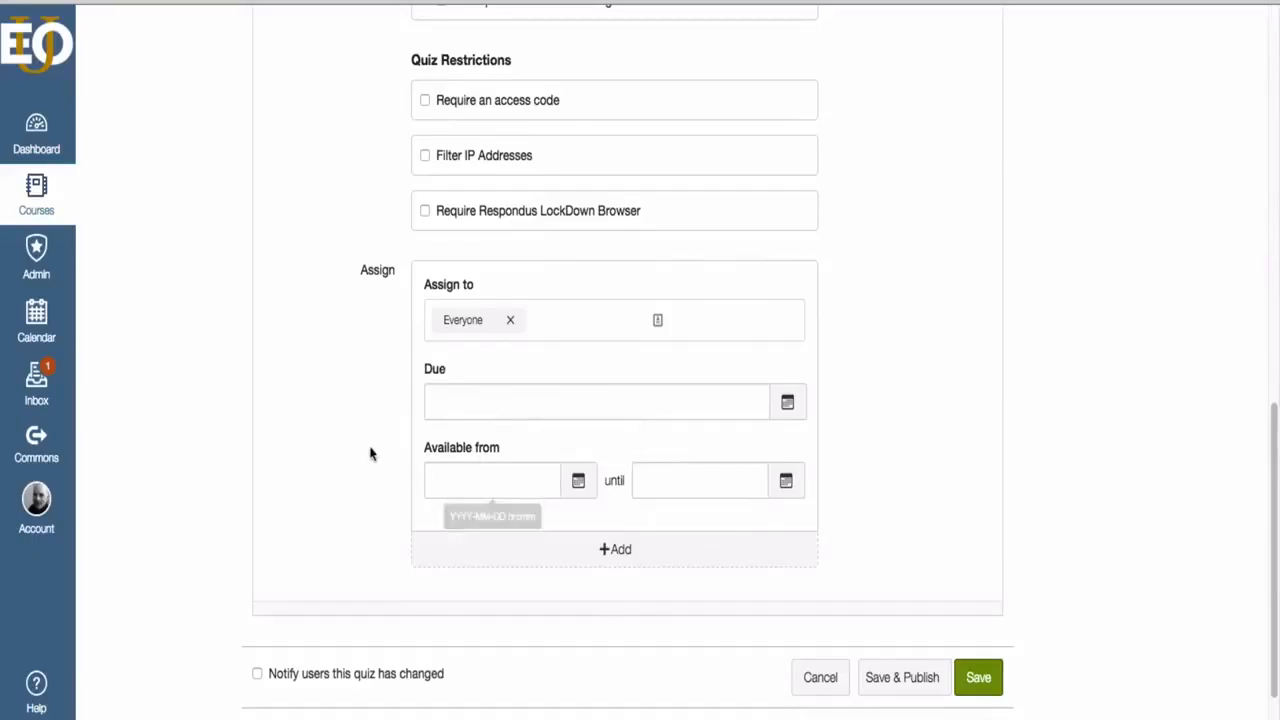
{"action": "left_click", "coordinate": [790, 412]}
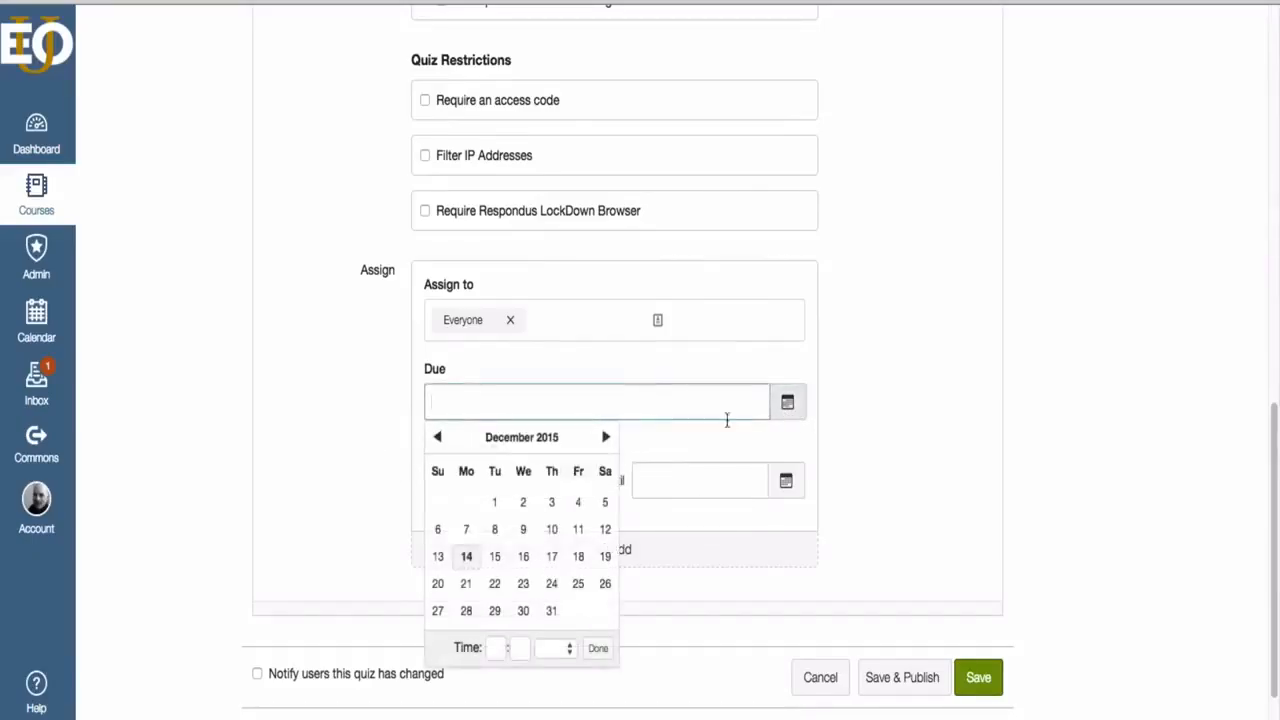
{"action": "left_click", "coordinate": [577, 557]}
{"action": "left_click", "coordinate": [387, 462]}
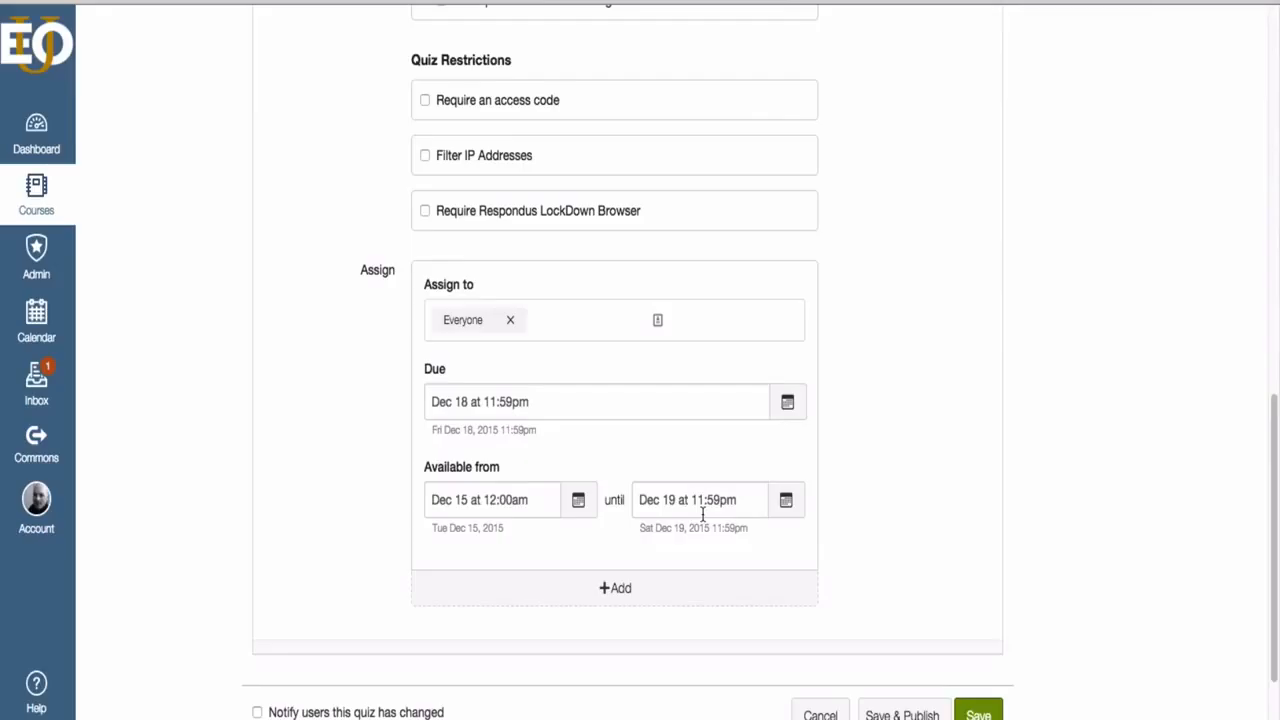
Step: Review the quiz settings and the assignment dates for everyone else and for the individually assigned student
{"action": "scroll", "coordinate": [846, 526], "scroll_direction": "up", "scroll_amount": 1}
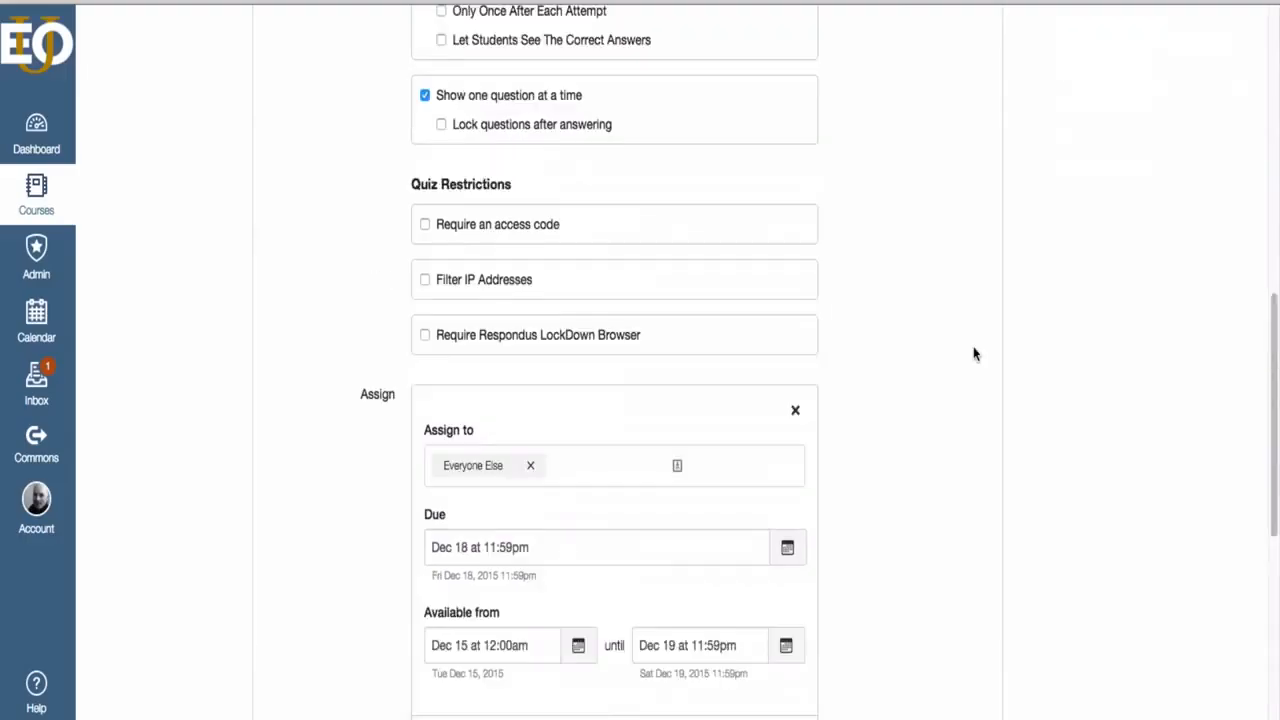
{"action": "scroll", "coordinate": [974, 355], "scroll_direction": "down", "scroll_amount": 5}
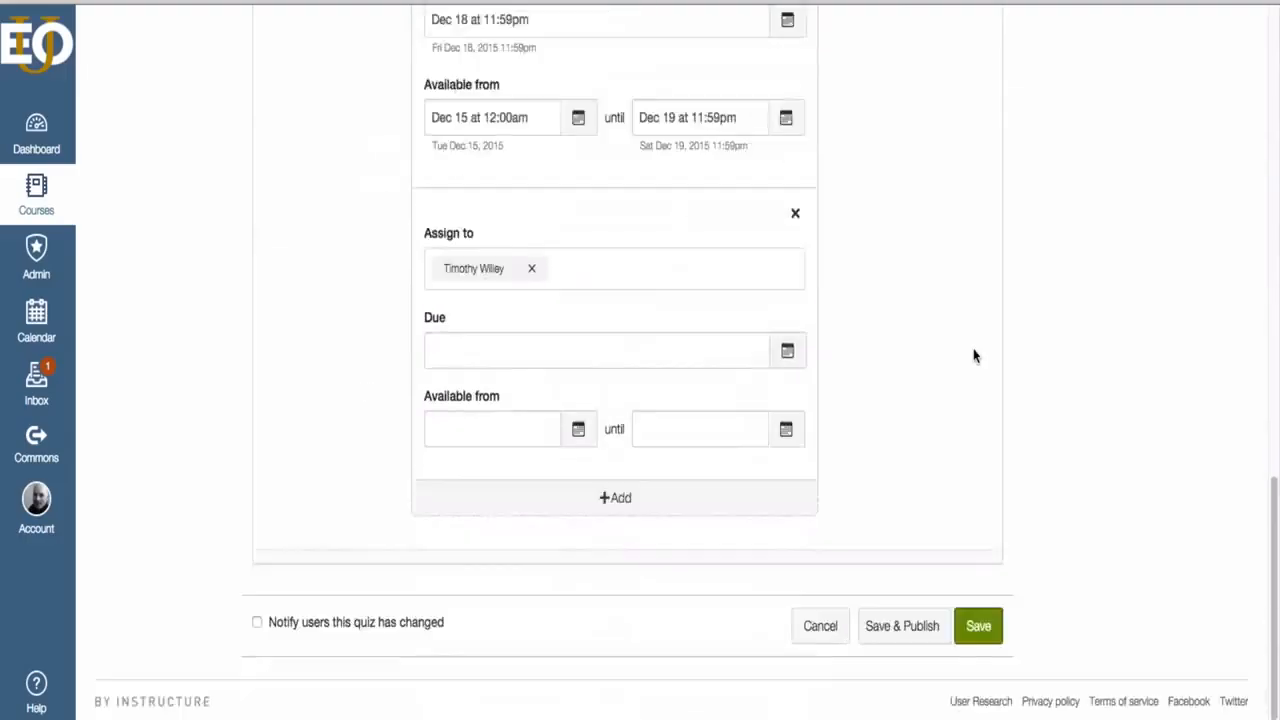
{"action": "scroll", "coordinate": [974, 355], "scroll_direction": "up", "scroll_amount": 3}
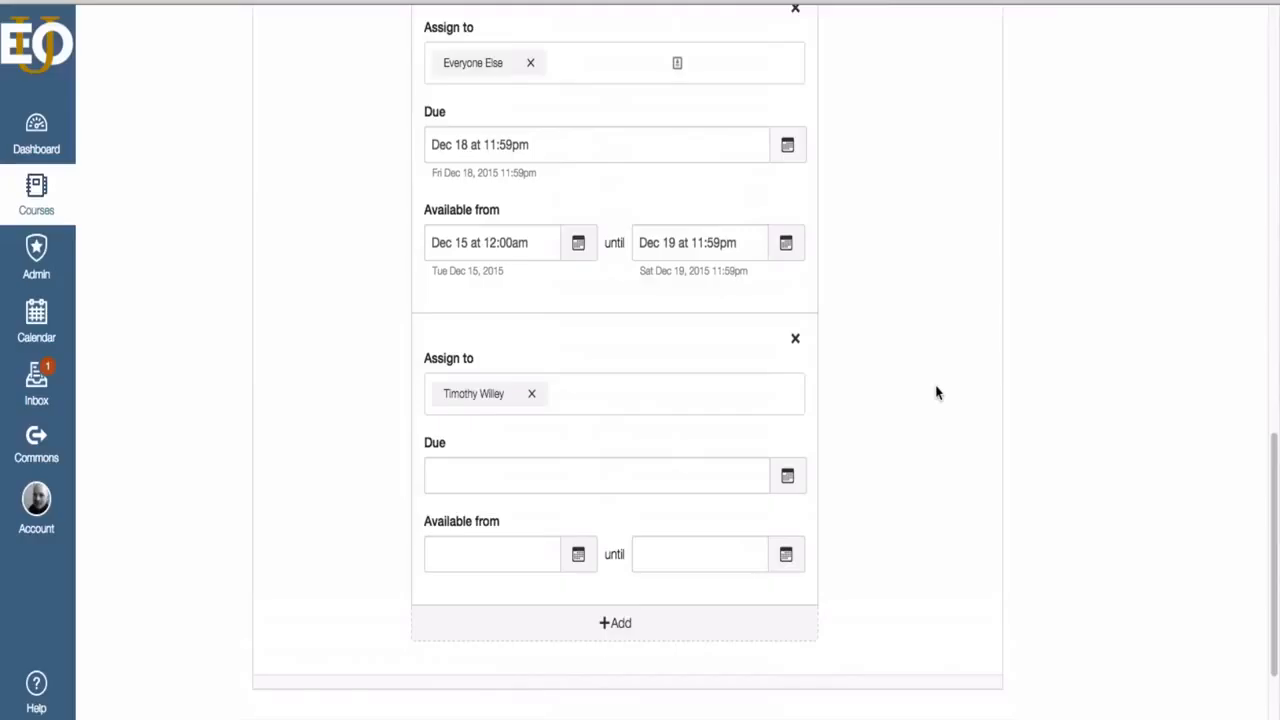
{"action": "scroll", "coordinate": [936, 425], "scroll_direction": "up", "scroll_amount": 2}
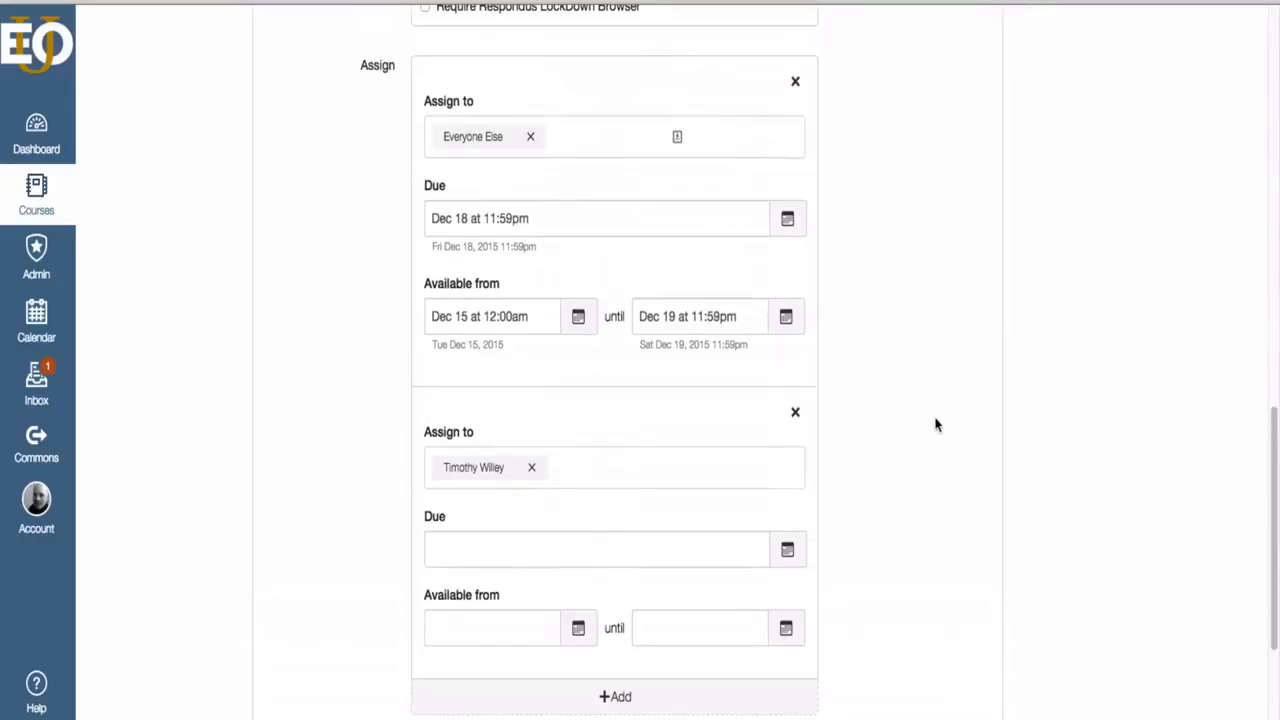
{"action": "scroll", "coordinate": [941, 432], "scroll_direction": "down", "scroll_amount": 2}
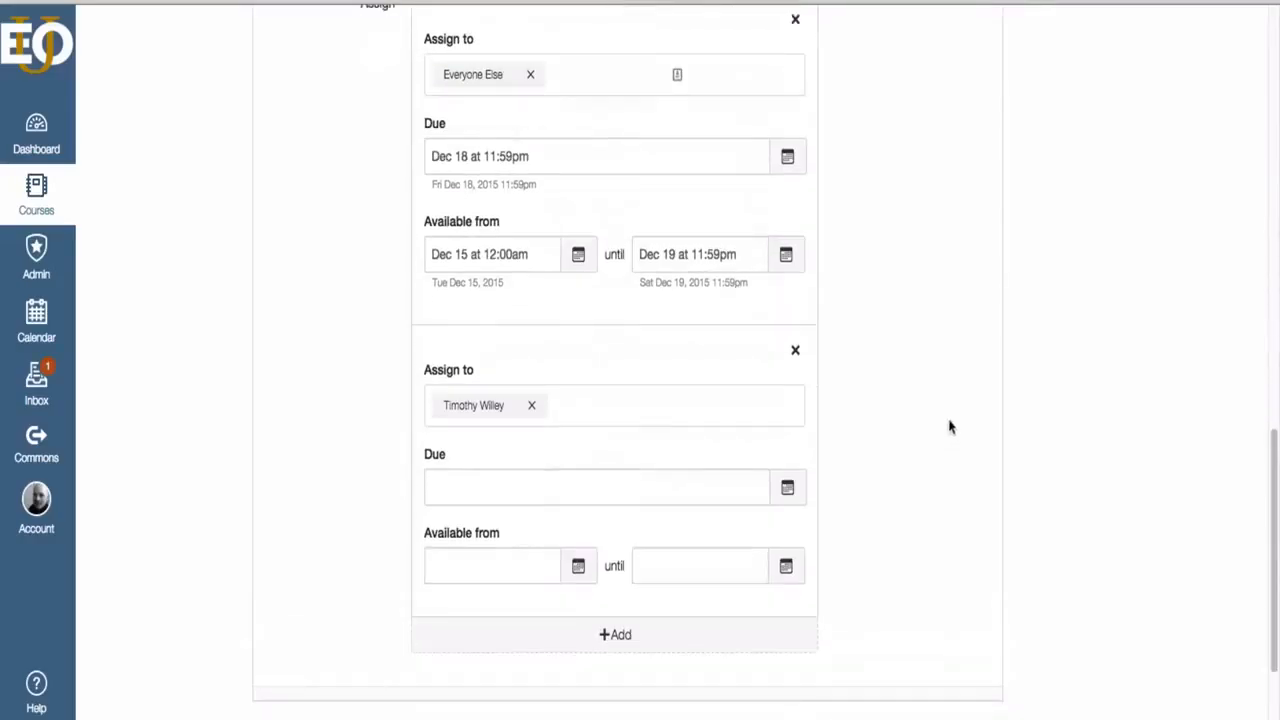
{"action": "scroll", "coordinate": [946, 420], "scroll_direction": "down", "scroll_amount": 1}
{"action": "scroll", "coordinate": [946, 420], "scroll_direction": "down", "scroll_amount": 2}
{"action": "scroll", "coordinate": [946, 420], "scroll_direction": "up", "scroll_amount": 2}
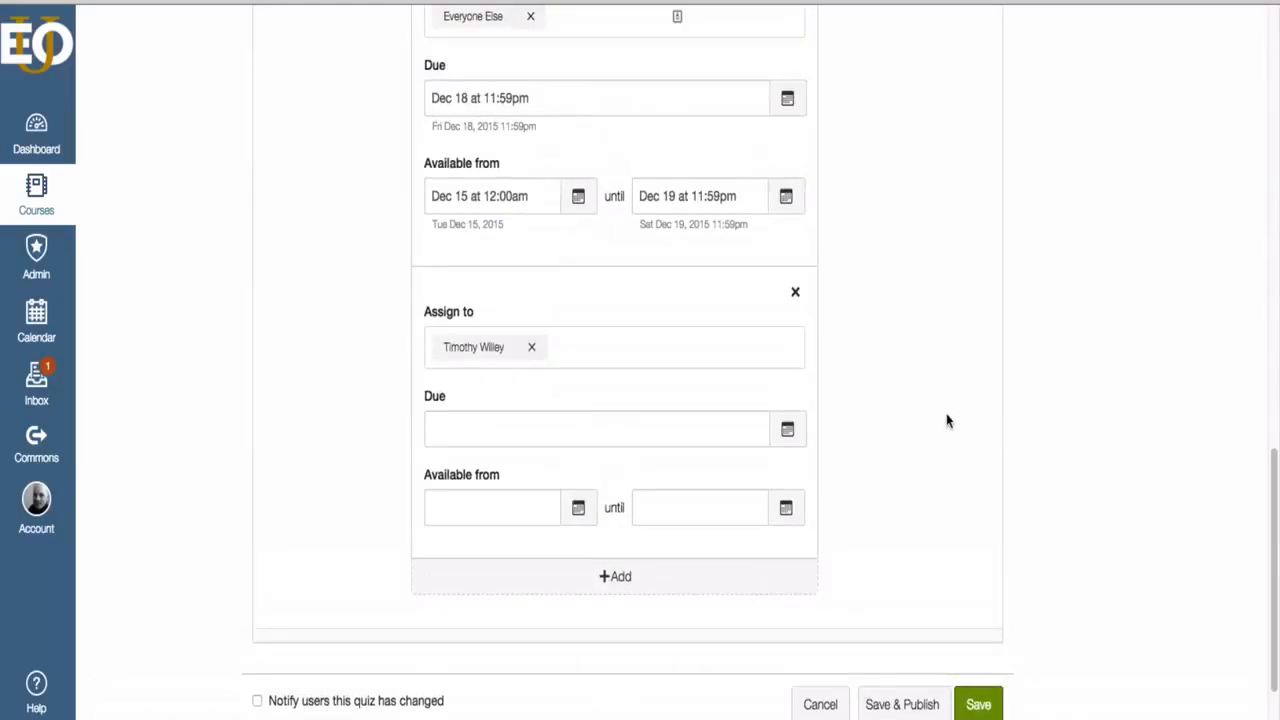
{"action": "scroll", "coordinate": [940, 418], "scroll_direction": "up", "scroll_amount": 8}
{"action": "scroll", "coordinate": [928, 415], "scroll_direction": "up", "scroll_amount": 6}
Step: Save the quiz without publishing it and check its summary of settings and dates
{"action": "scroll", "coordinate": [954, 419], "scroll_direction": "down", "scroll_amount": 15}
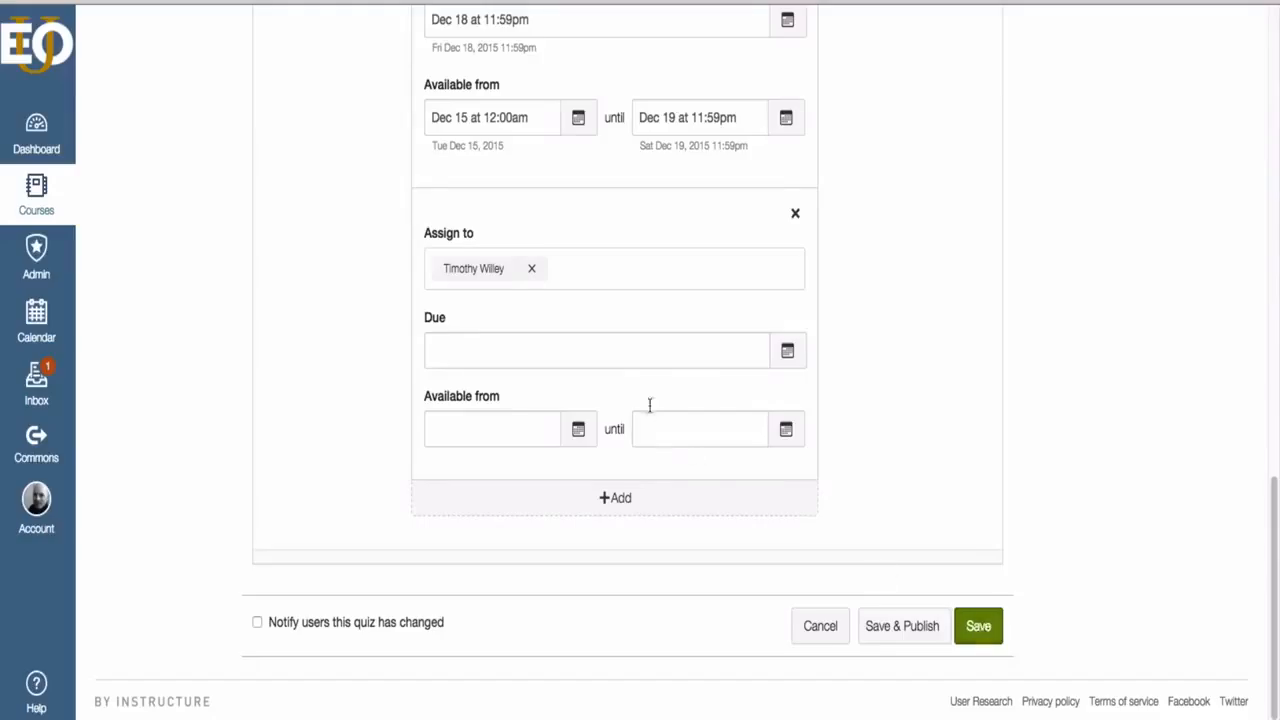
{"action": "left_click", "coordinate": [979, 628]}
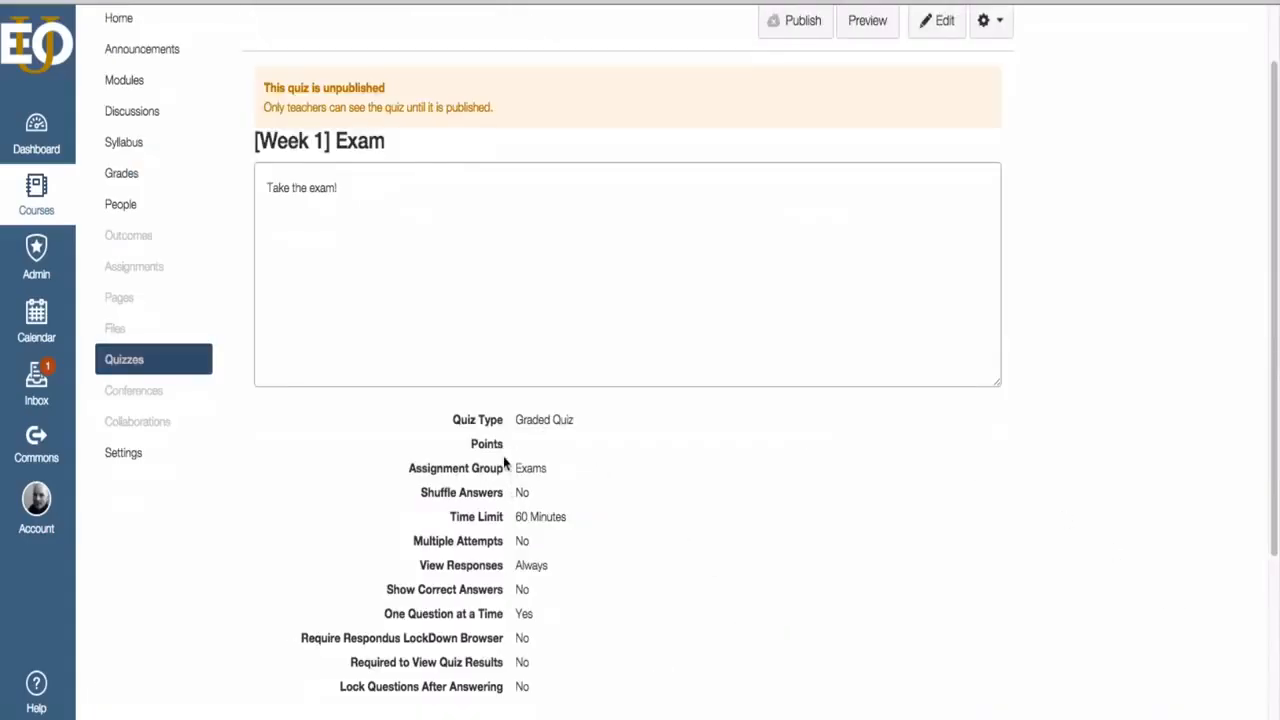
{"action": "scroll", "coordinate": [566, 486], "scroll_direction": "down", "scroll_amount": 3}
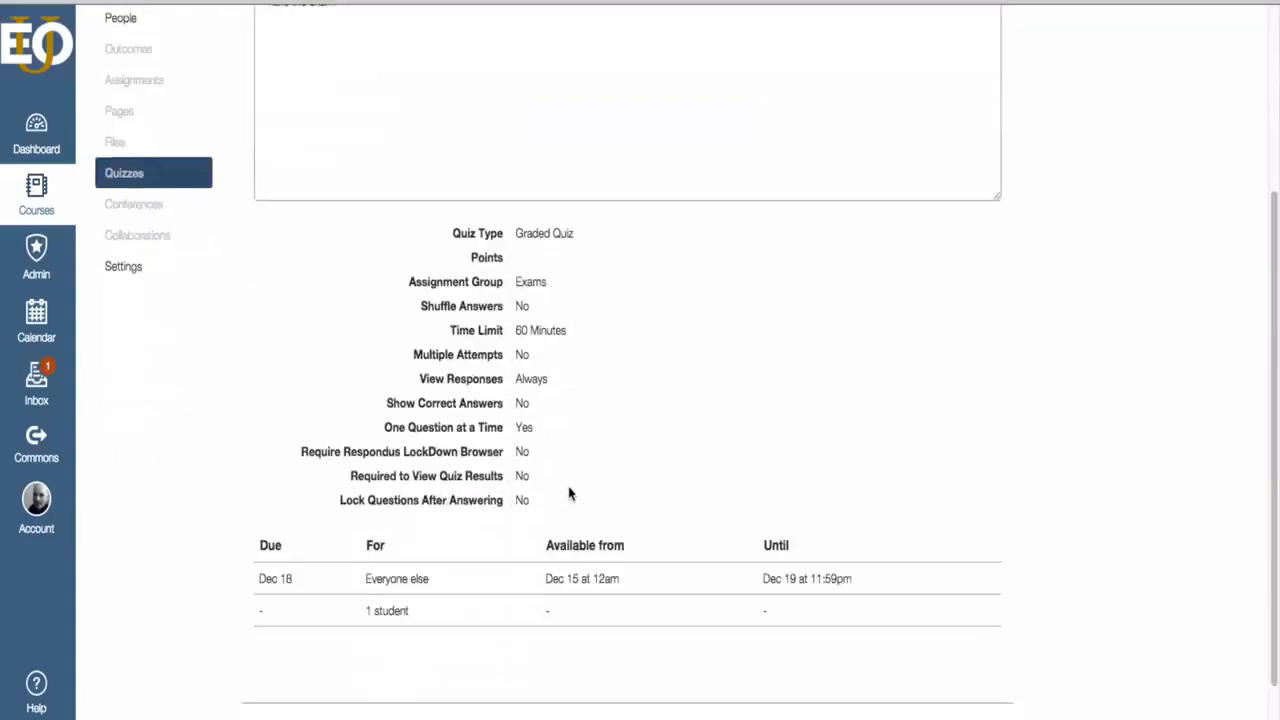
Step: Open the [Week 1] Exam quiz for editing and add a new question to it
{"action": "scroll", "coordinate": [566, 490], "scroll_direction": "up", "scroll_amount": 4}
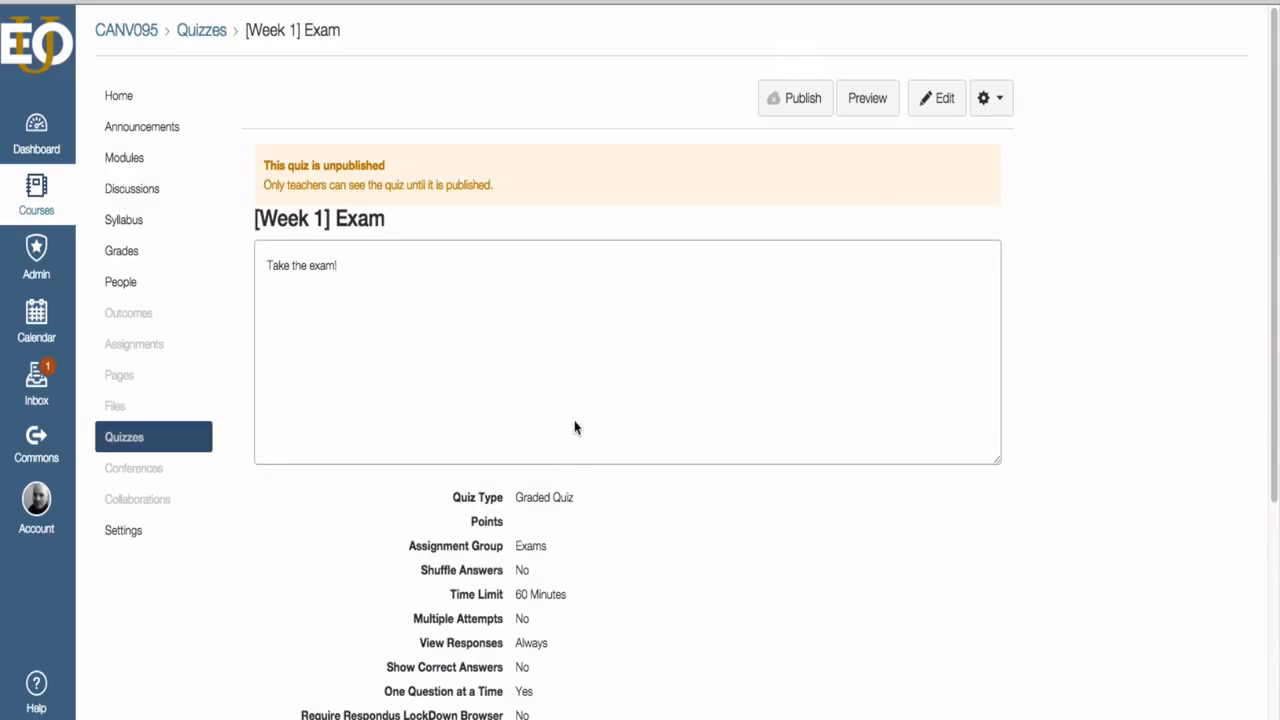
{"action": "left_click", "coordinate": [940, 98]}
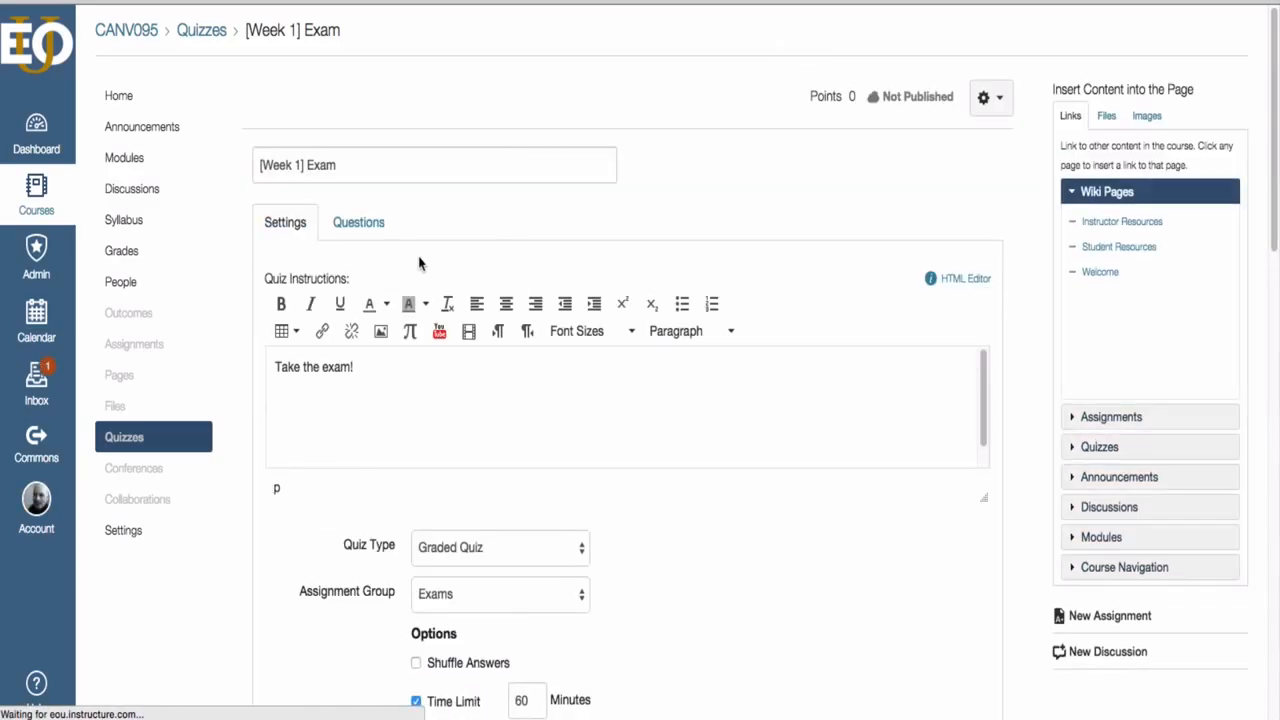
{"action": "left_click", "coordinate": [362, 225]}
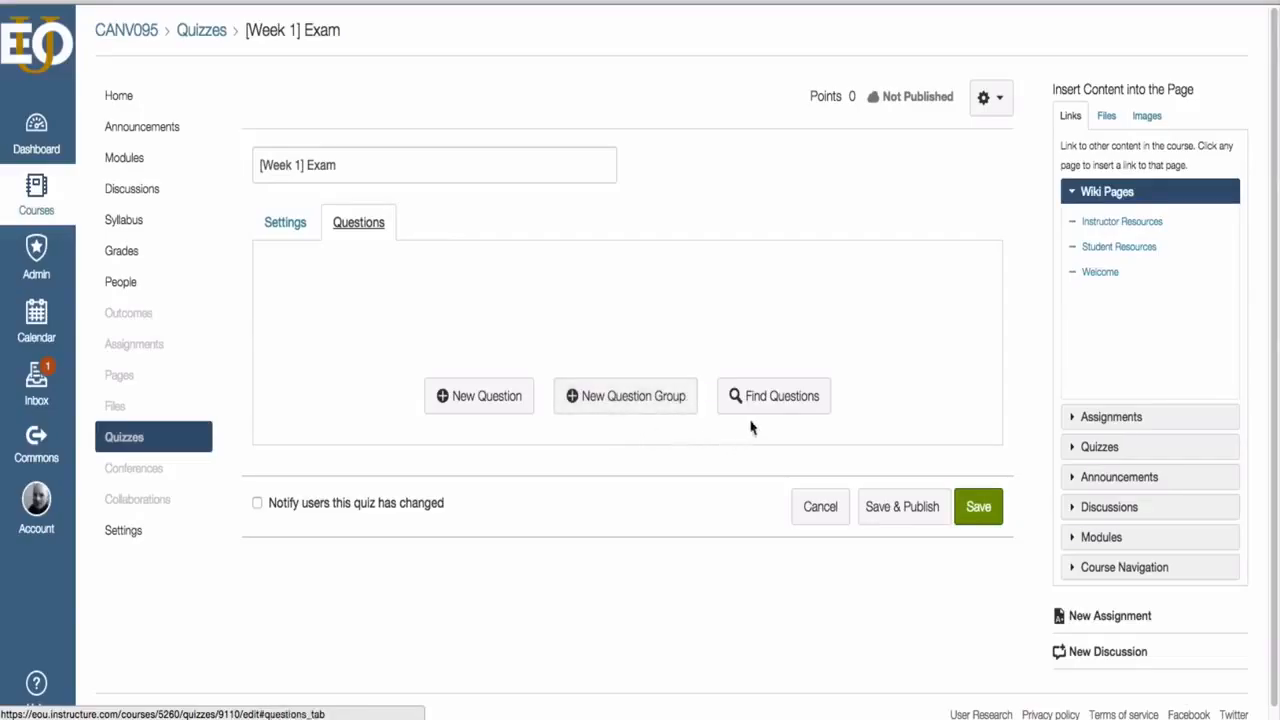
{"action": "left_click", "coordinate": [467, 400]}
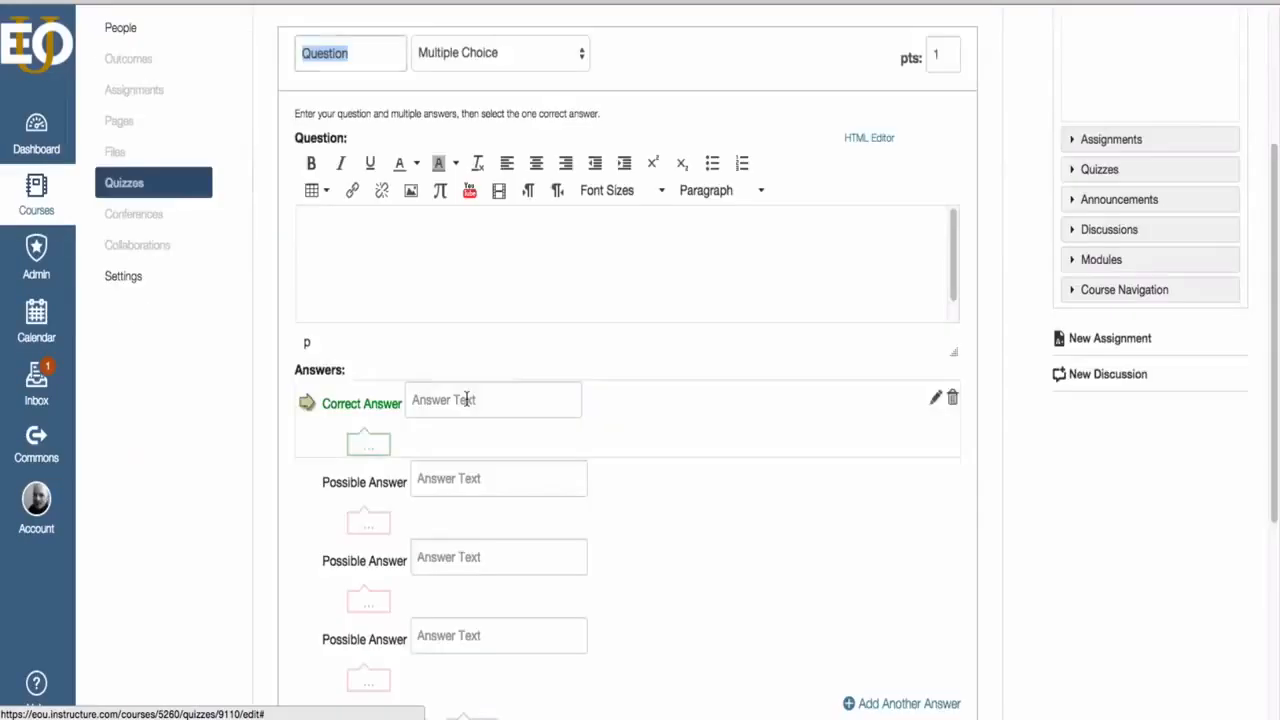
Step: Enter "What type of question is this?" as the text of the multiple-choice question
{"action": "scroll", "coordinate": [234, 442], "scroll_direction": "down", "scroll_amount": 1}
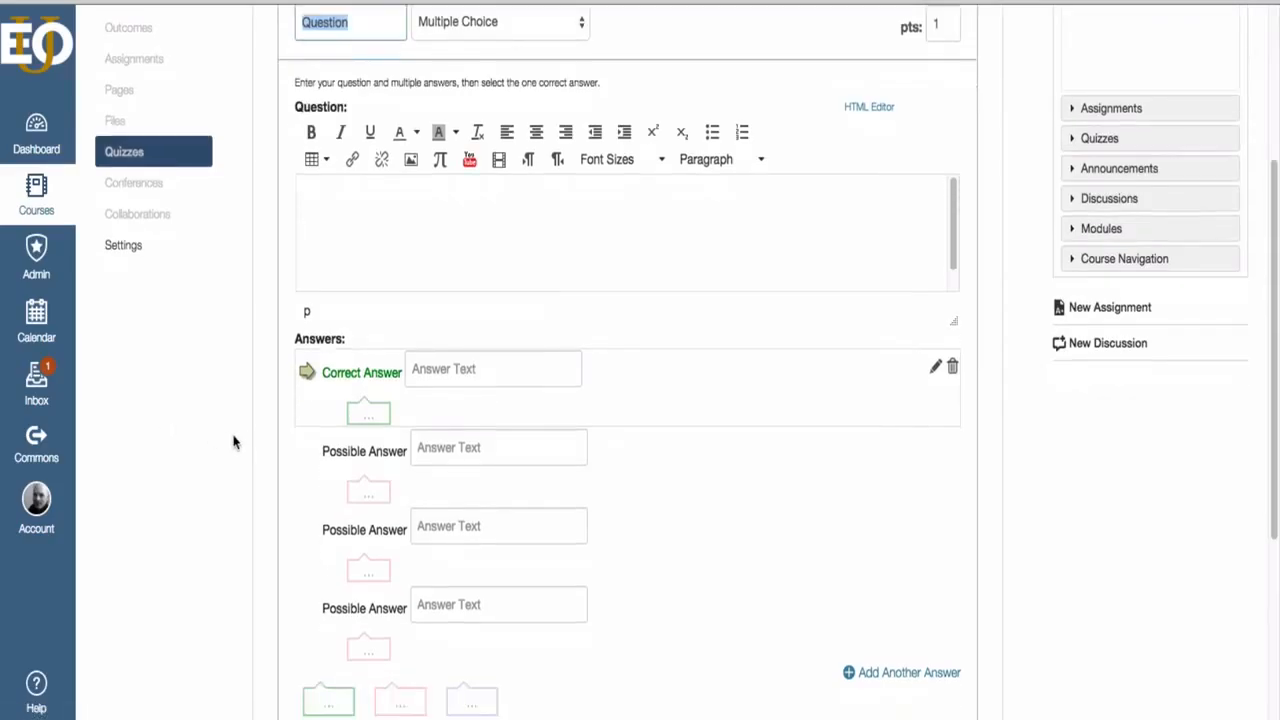
{"action": "scroll", "coordinate": [234, 442], "scroll_direction": "up", "scroll_amount": 2}
{"action": "scroll", "coordinate": [234, 442], "scroll_direction": "up", "scroll_amount": 1}
{"action": "scroll", "coordinate": [234, 442], "scroll_direction": "down", "scroll_amount": 2}
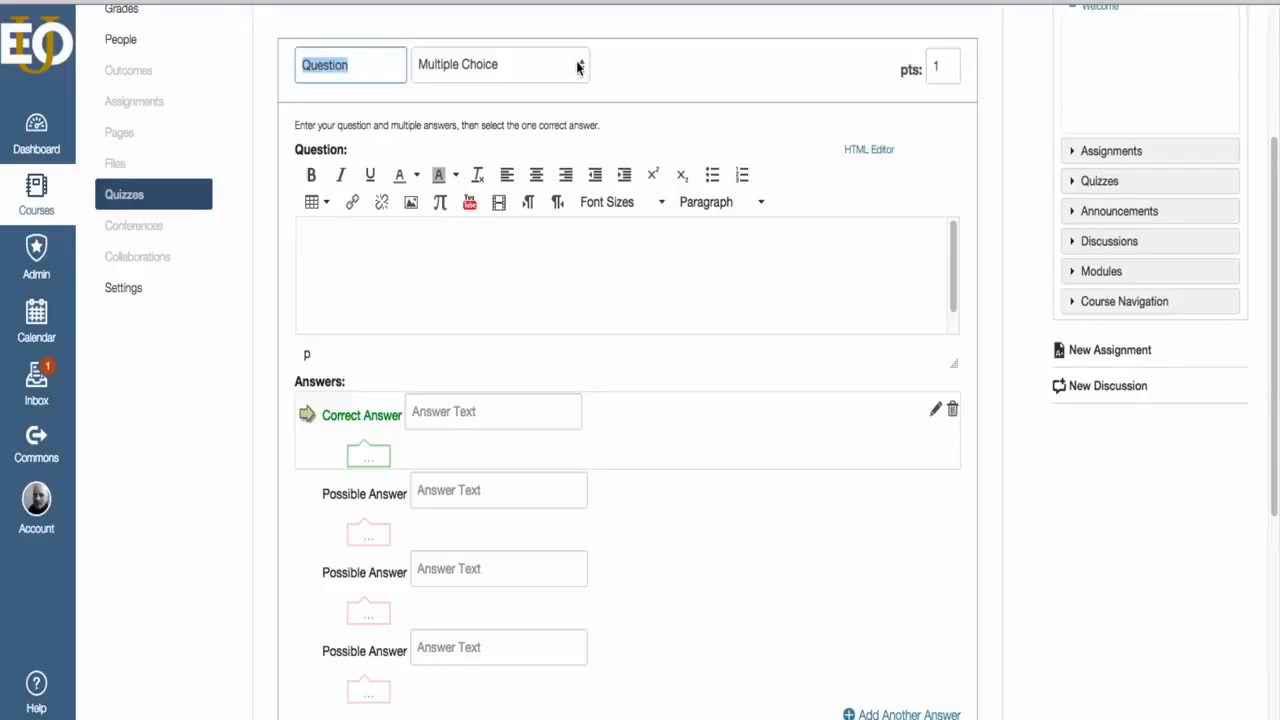
{"action": "left_click", "coordinate": [605, 308]}
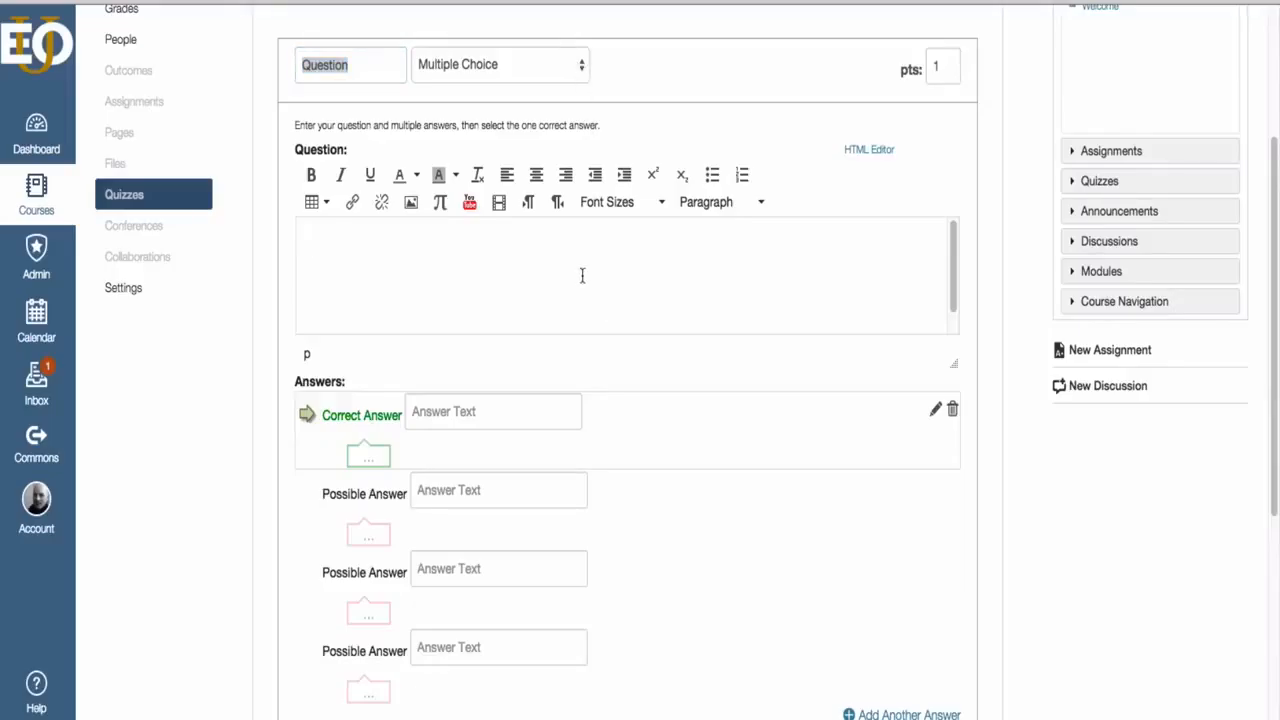
{"action": "type", "text": "What type of question is this?"}
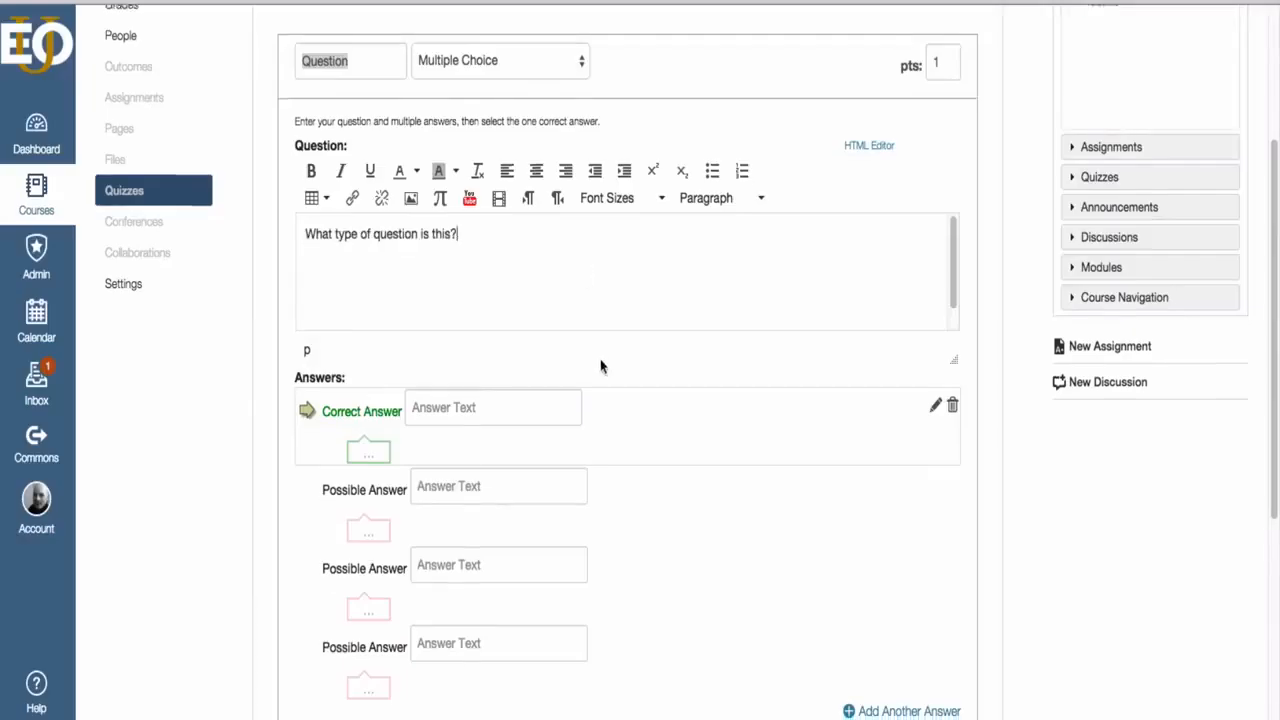
Step: Enter the answers True False, Multiple Choice, Essay Question and Fill-in-the-blank, and mark Multiple Choice as the correct one
{"action": "scroll", "coordinate": [600, 363], "scroll_direction": "down", "scroll_amount": 1}
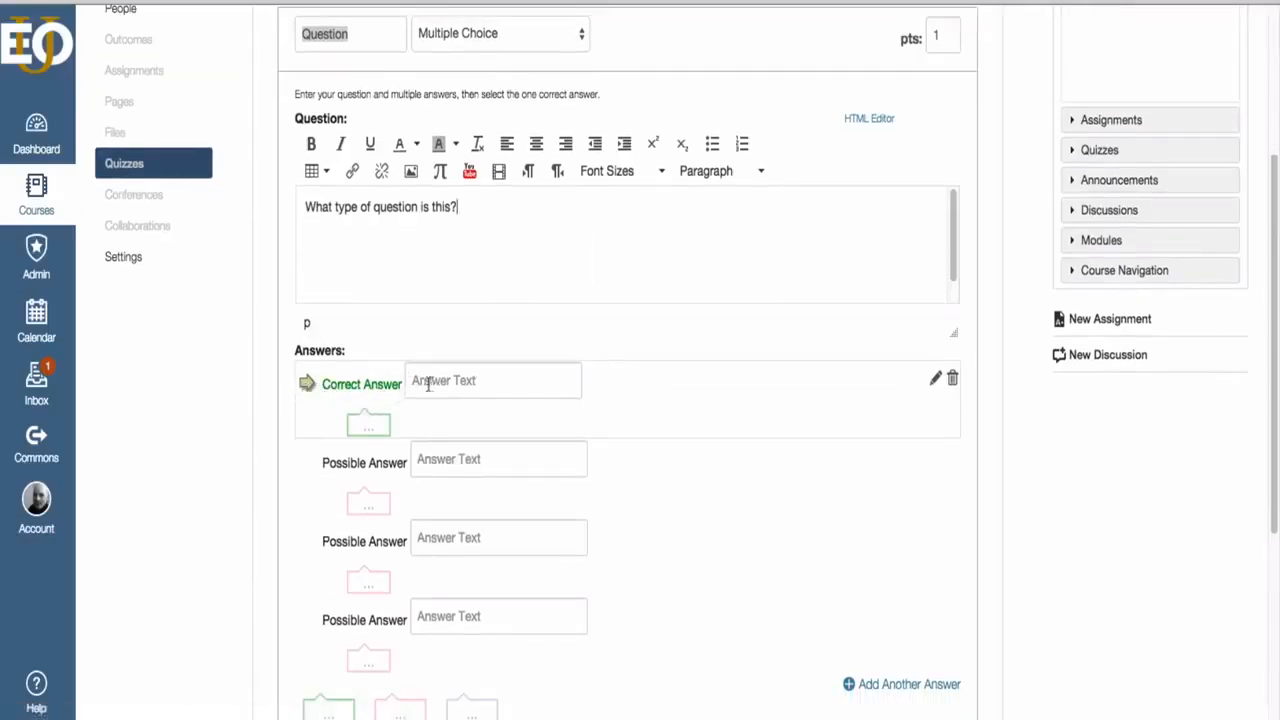
{"action": "scroll", "coordinate": [440, 380], "scroll_direction": "down", "scroll_amount": 1}
{"action": "left_click", "coordinate": [500, 361]}
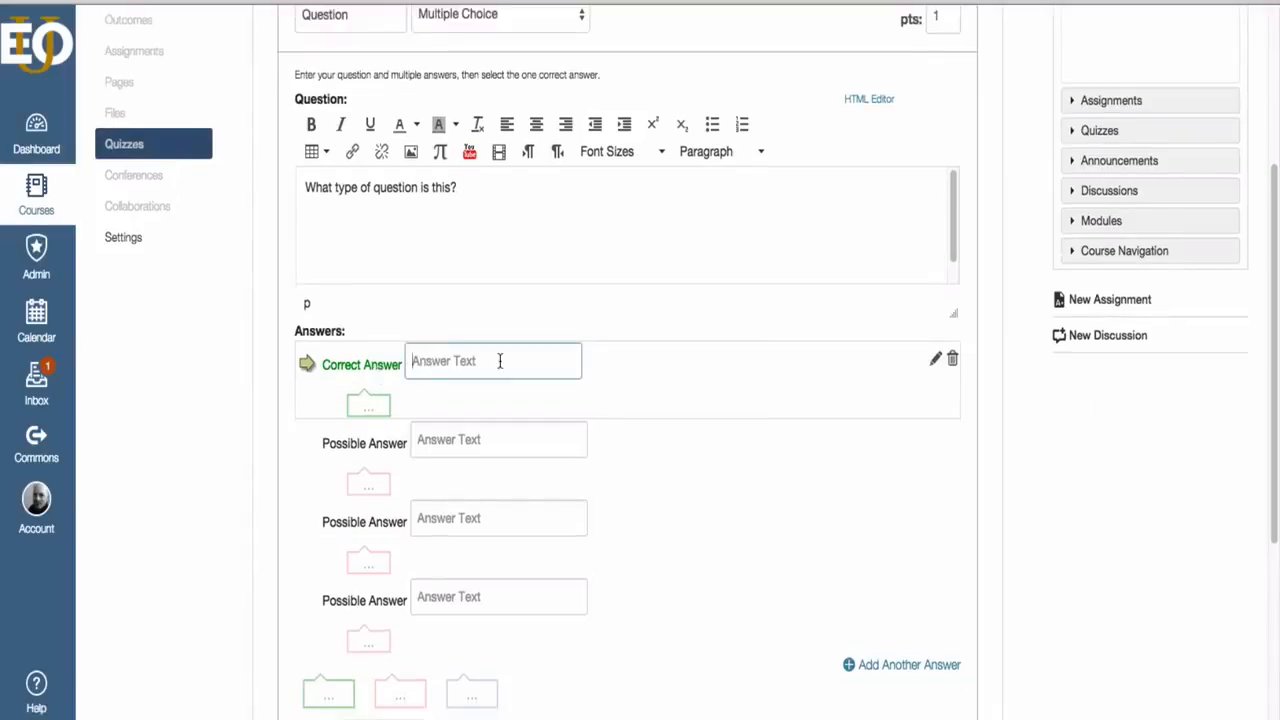
{"action": "type", "text": "True False"}
{"action": "left_click", "coordinate": [486, 440]}
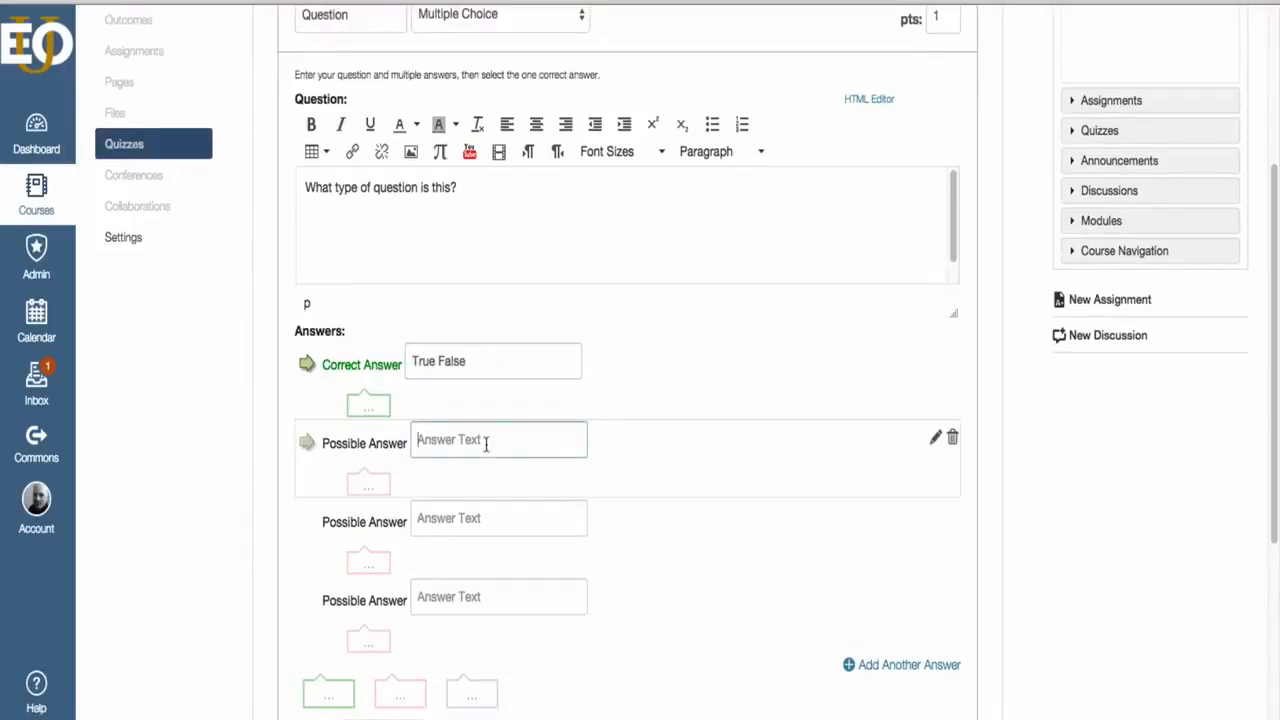
{"action": "type", "text": "Multiple Choice"}
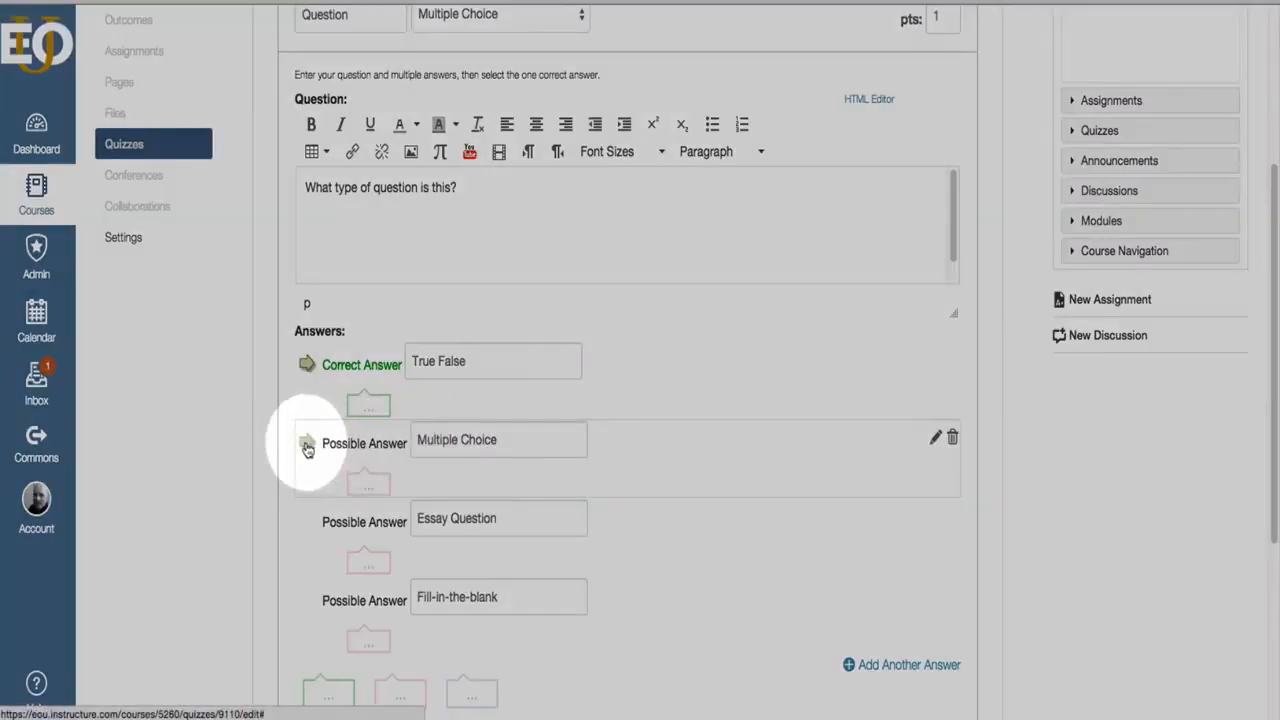
{"action": "left_click", "coordinate": [307, 446]}
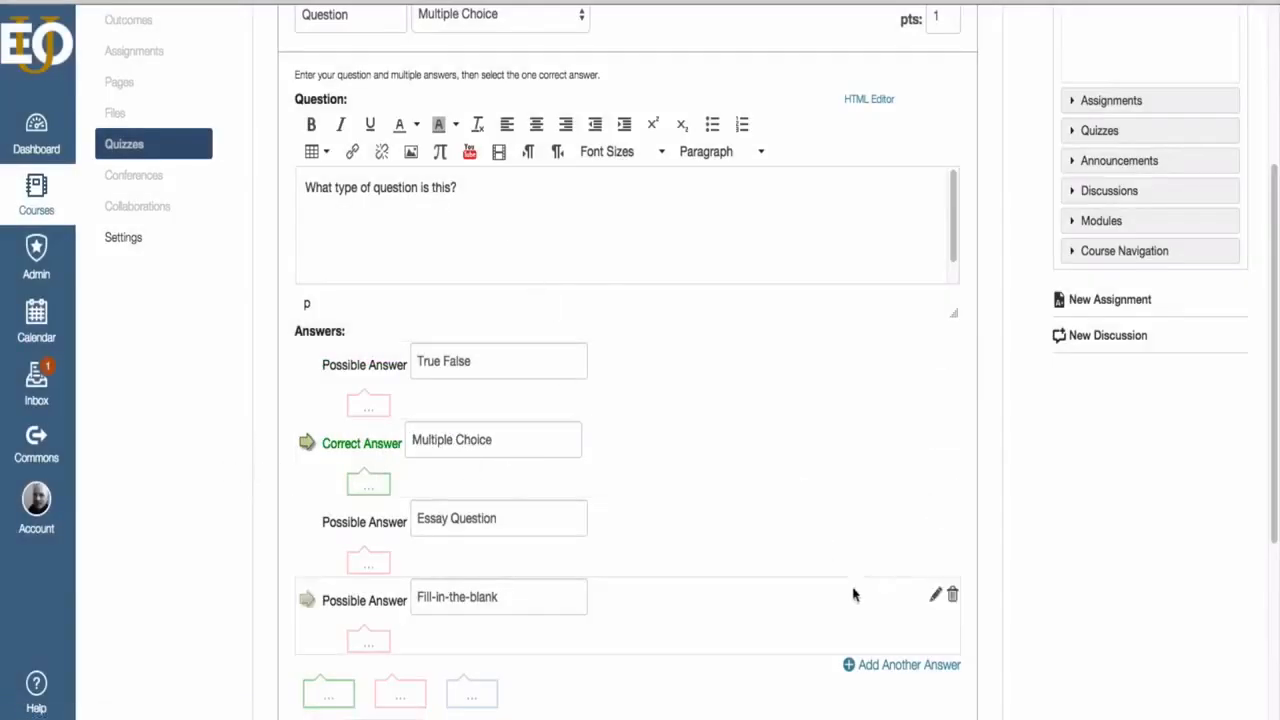
Step: Add the comments "Great Job" for correct answers and "Try again!" for wrong answers, and update the question
{"action": "scroll", "coordinate": [880, 630], "scroll_direction": "down", "scroll_amount": 1}
{"action": "scroll", "coordinate": [908, 657], "scroll_direction": "down", "scroll_amount": 1}
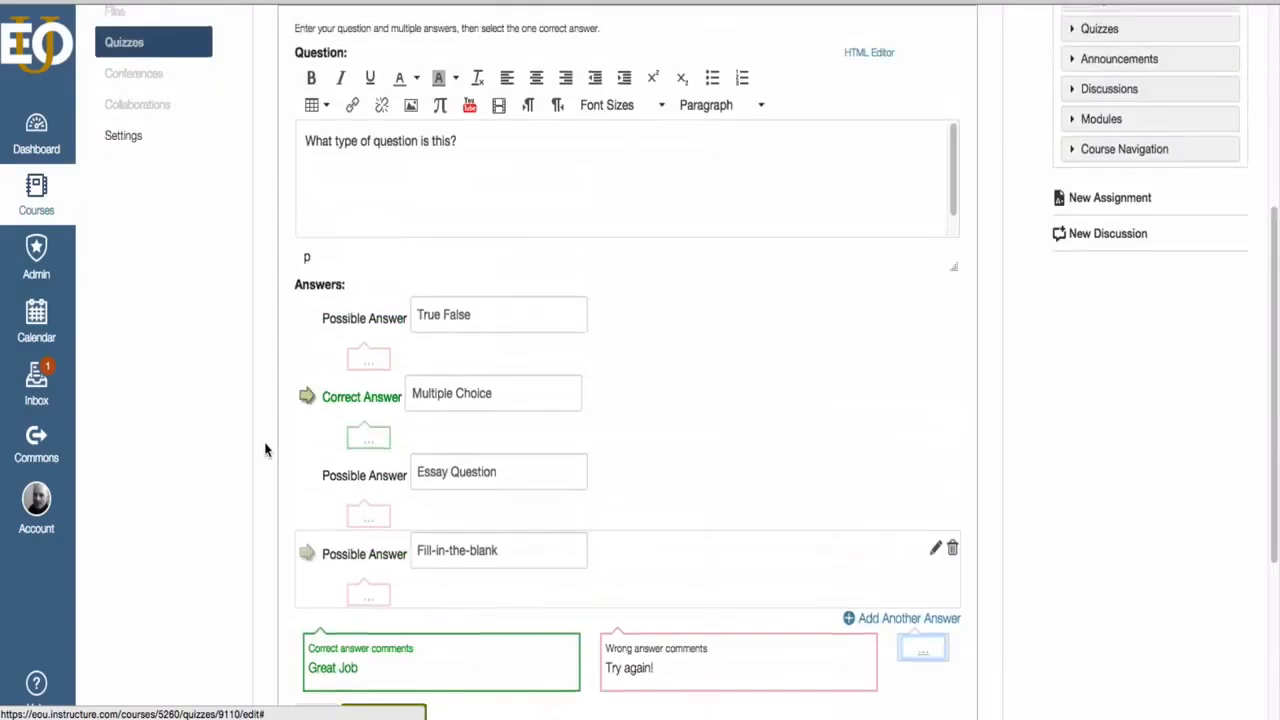
{"action": "scroll", "coordinate": [266, 450], "scroll_direction": "down", "scroll_amount": 5}
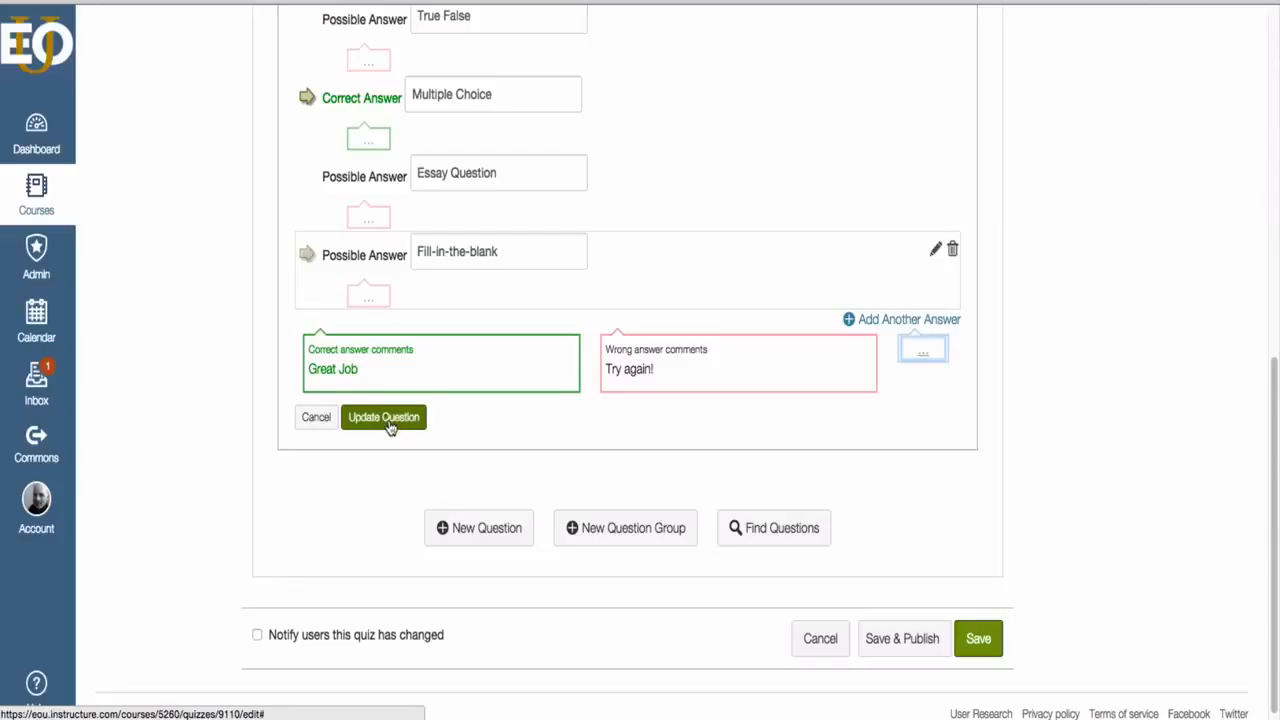
{"action": "scroll", "coordinate": [237, 459], "scroll_direction": "up", "scroll_amount": 2}
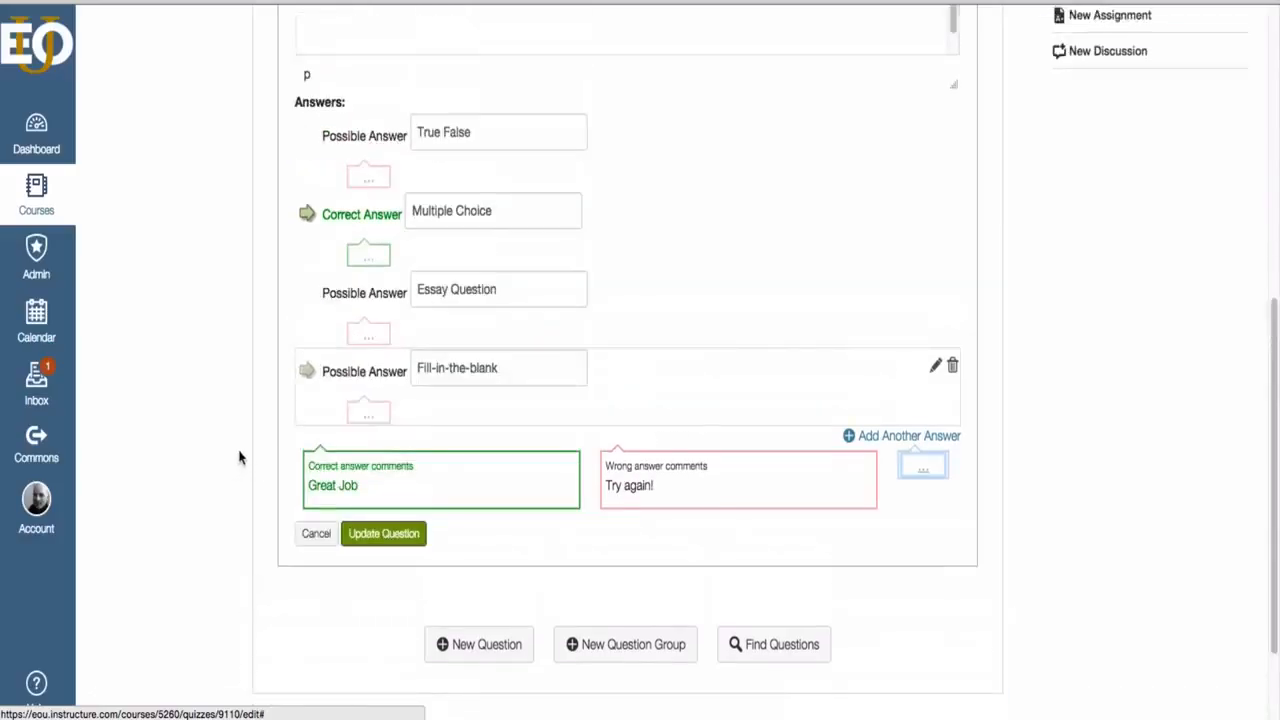
{"action": "scroll", "coordinate": [240, 460], "scroll_direction": "down", "scroll_amount": 1}
{"action": "scroll", "coordinate": [365, 510], "scroll_direction": "down", "scroll_amount": 2}
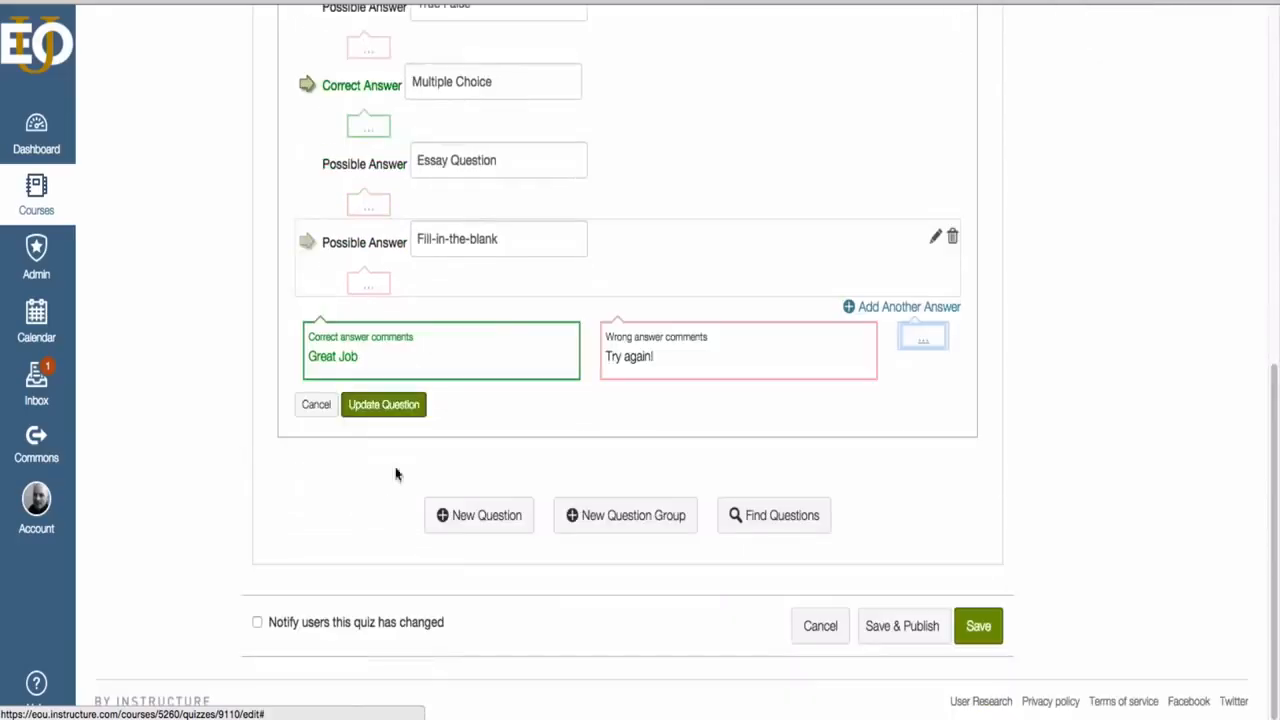
{"action": "left_click", "coordinate": [389, 414]}
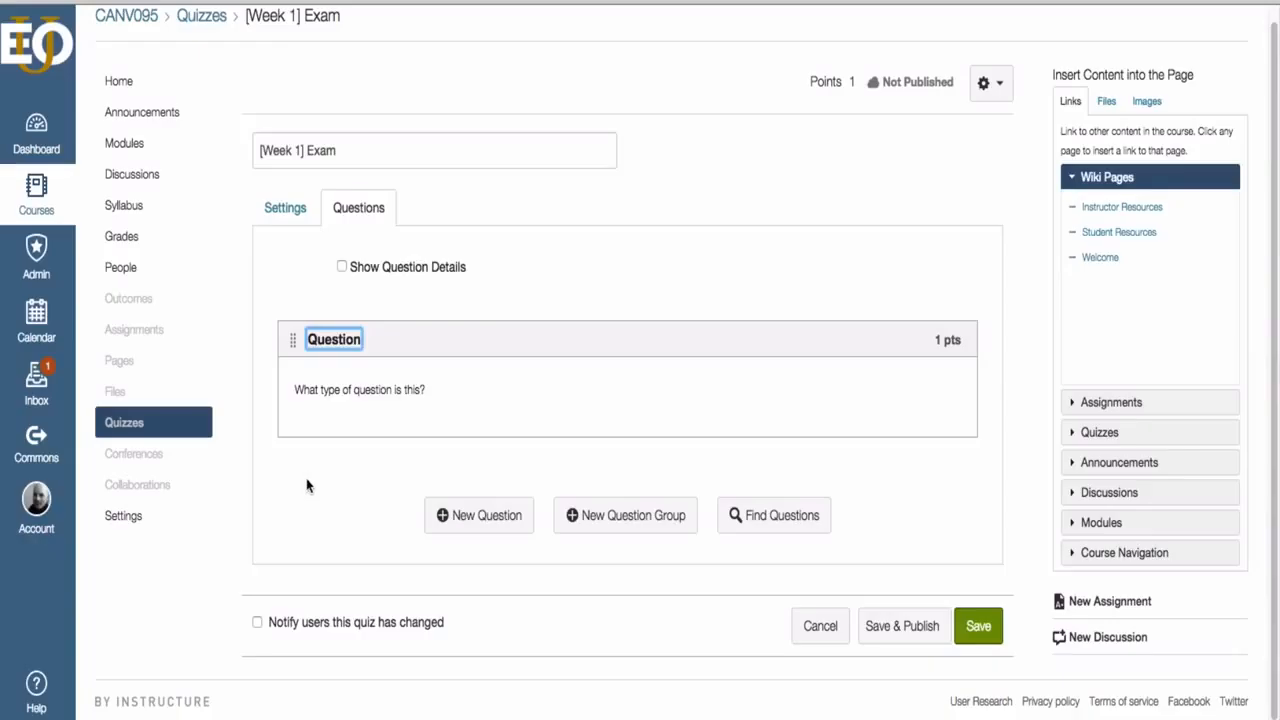
Step: Add a second question and look through the available question types, keeping Multiple Choice
{"action": "left_click", "coordinate": [459, 516]}
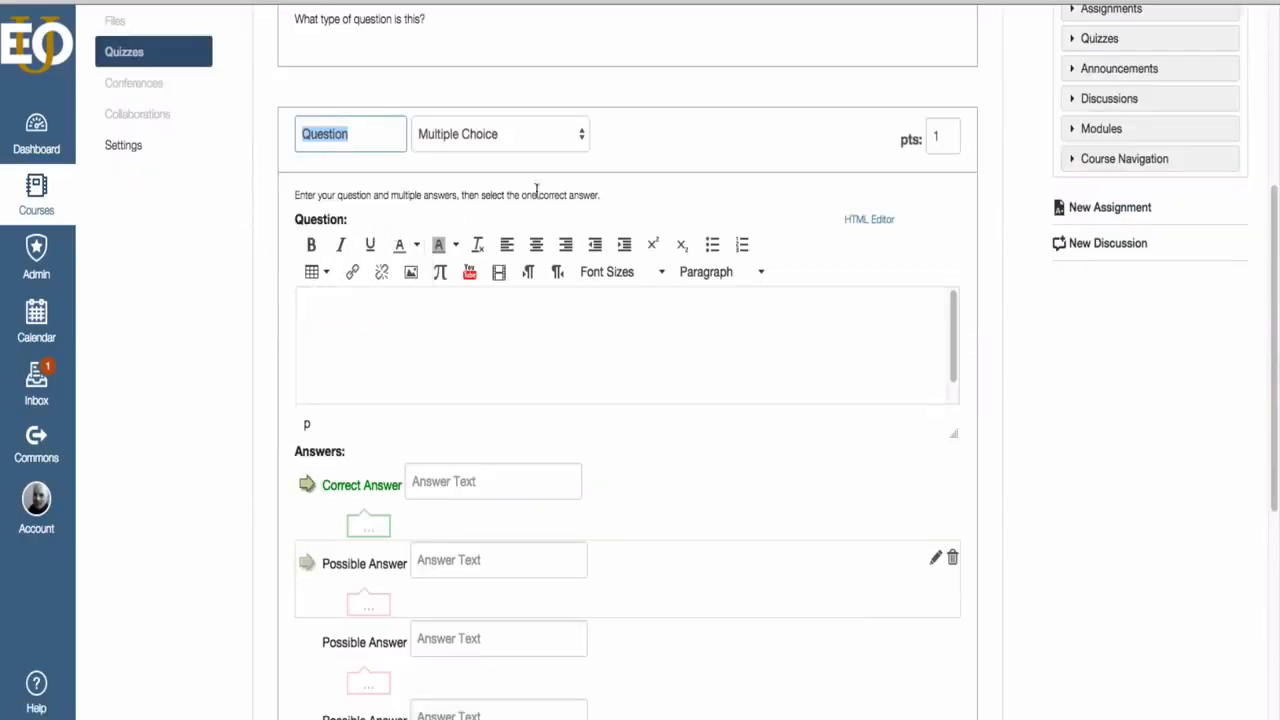
{"action": "left_click", "coordinate": [582, 140]}
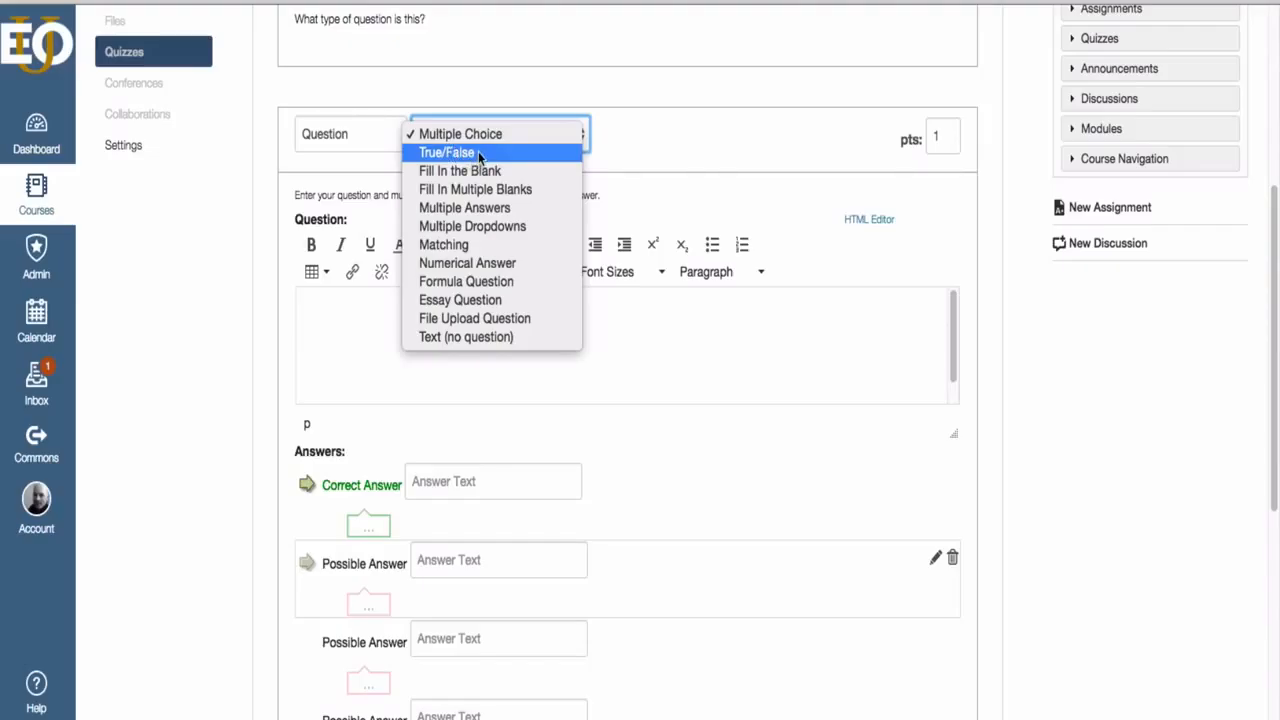
{"action": "left_click", "coordinate": [243, 226]}
{"action": "scroll", "coordinate": [243, 226], "scroll_direction": "down", "scroll_amount": 1}
{"action": "scroll", "coordinate": [243, 226], "scroll_direction": "up", "scroll_amount": 2}
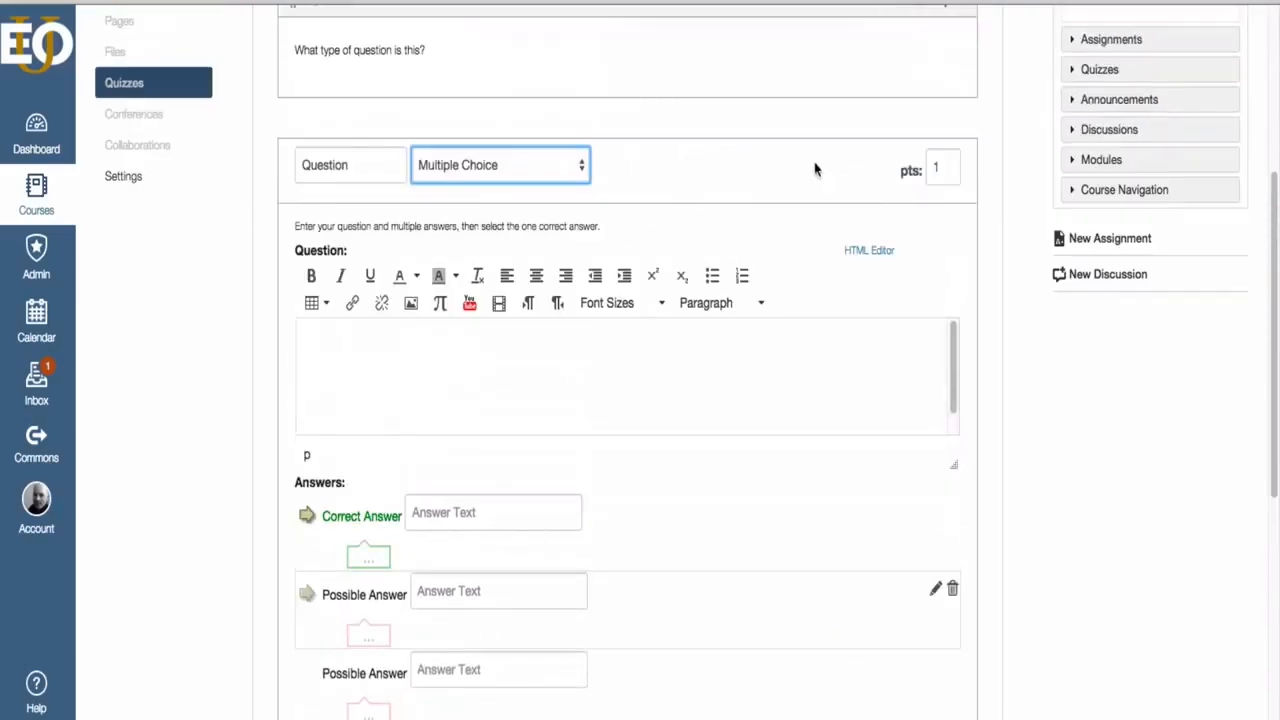
Step: Try 5 points for the second question, return it to 1 point and save the question blank
{"action": "double_click", "coordinate": [937, 170]}
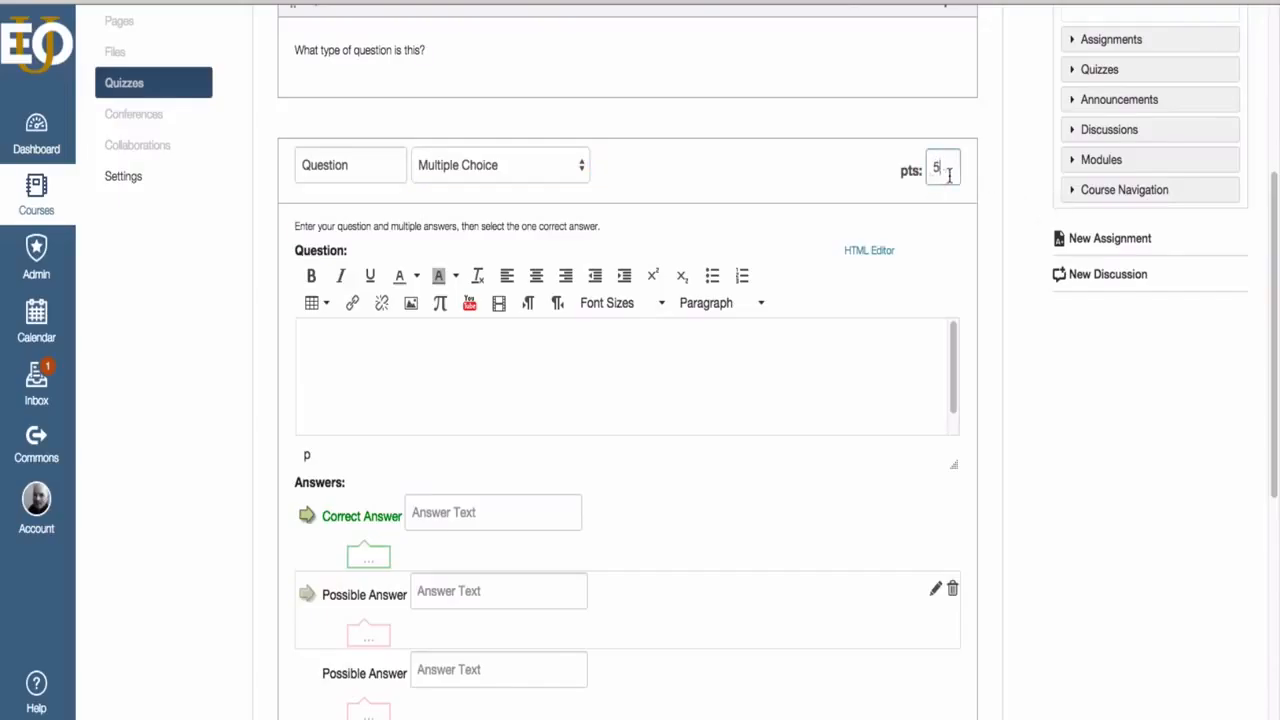
{"action": "key", "text": "BackSpace"}
{"action": "scroll", "coordinate": [933, 328], "scroll_direction": "down", "scroll_amount": 5}
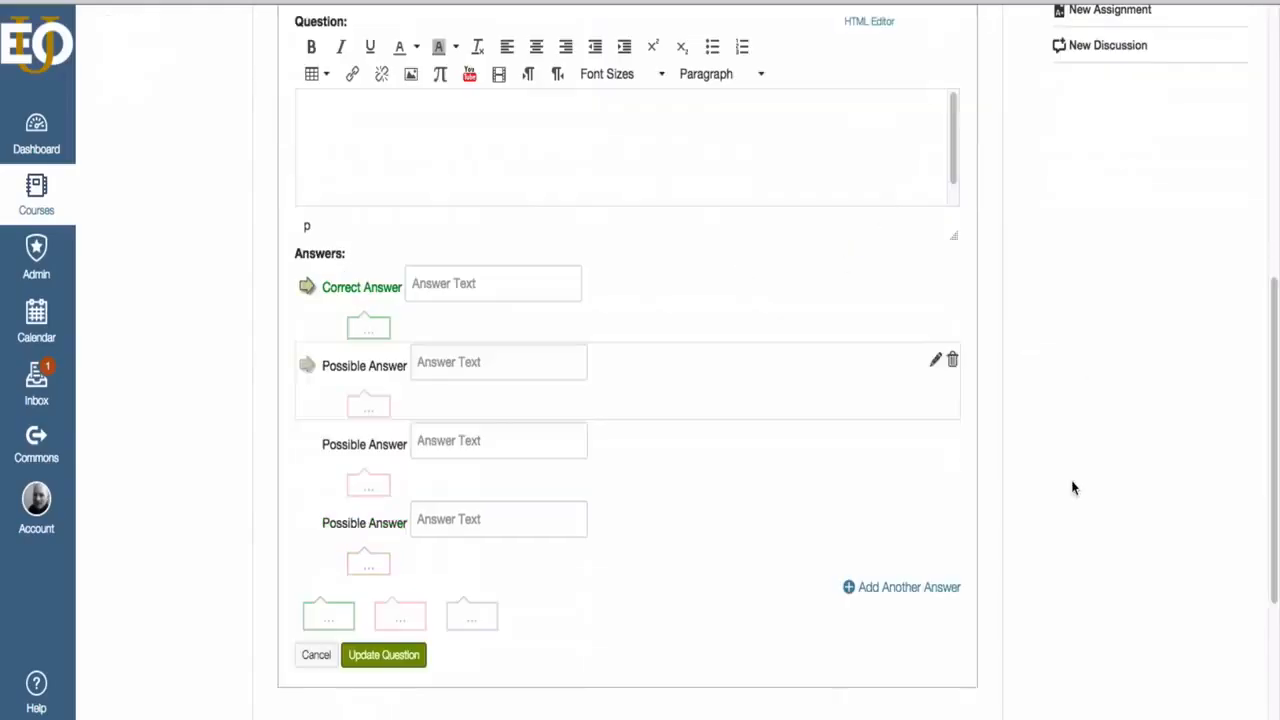
{"action": "left_click", "coordinate": [398, 662]}
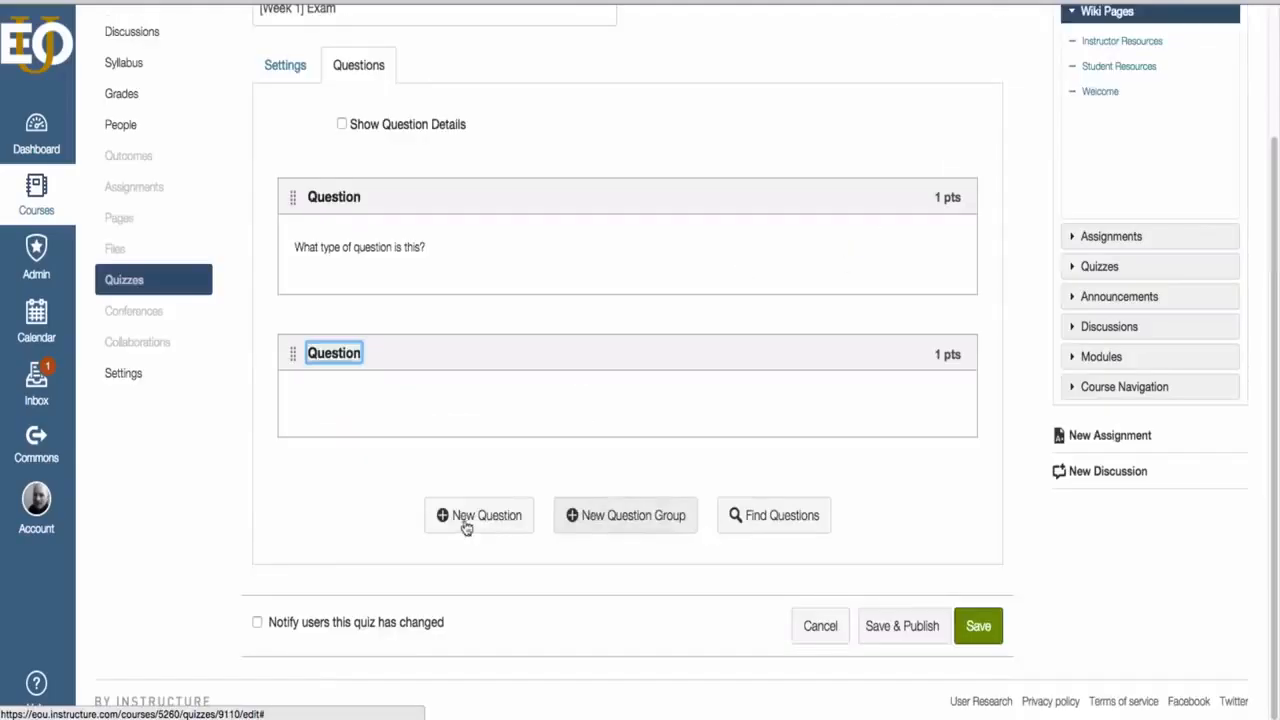
Step: Add a third question of the Essay Question type with the text "Answer this essay question"
{"action": "left_click", "coordinate": [457, 520]}
{"action": "left_click", "coordinate": [470, 53]}
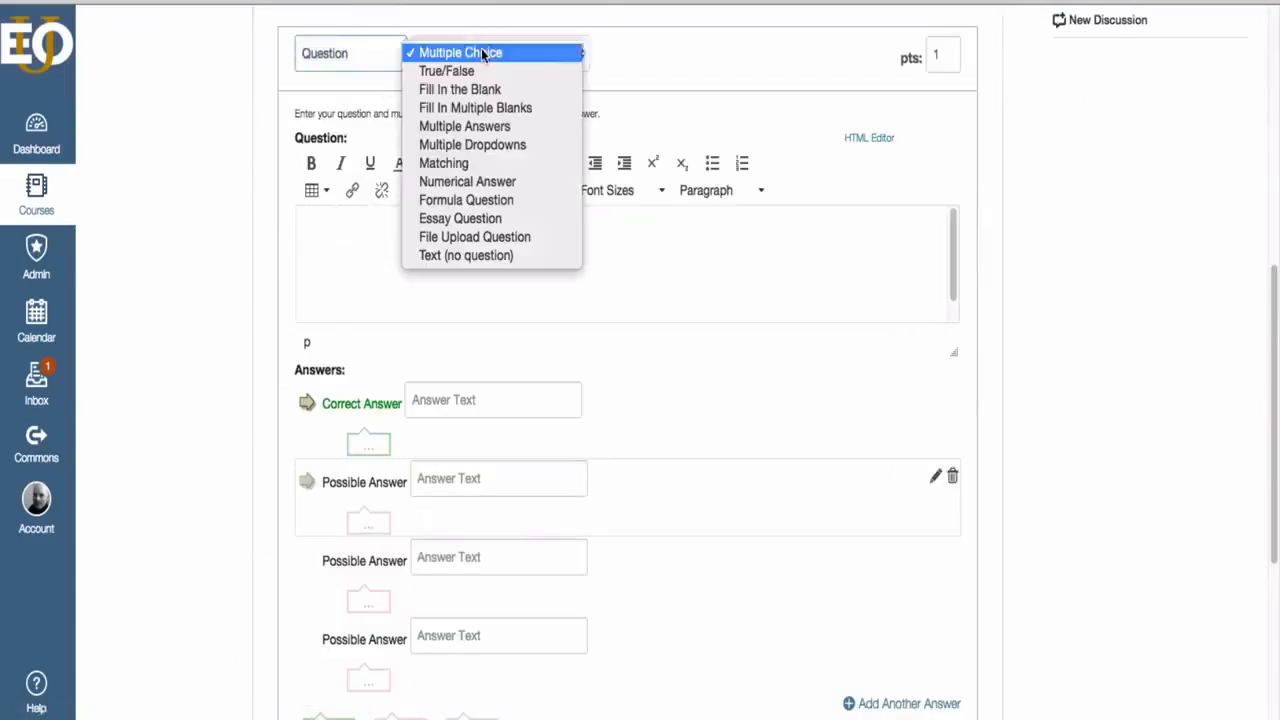
{"action": "left_click", "coordinate": [460, 218]}
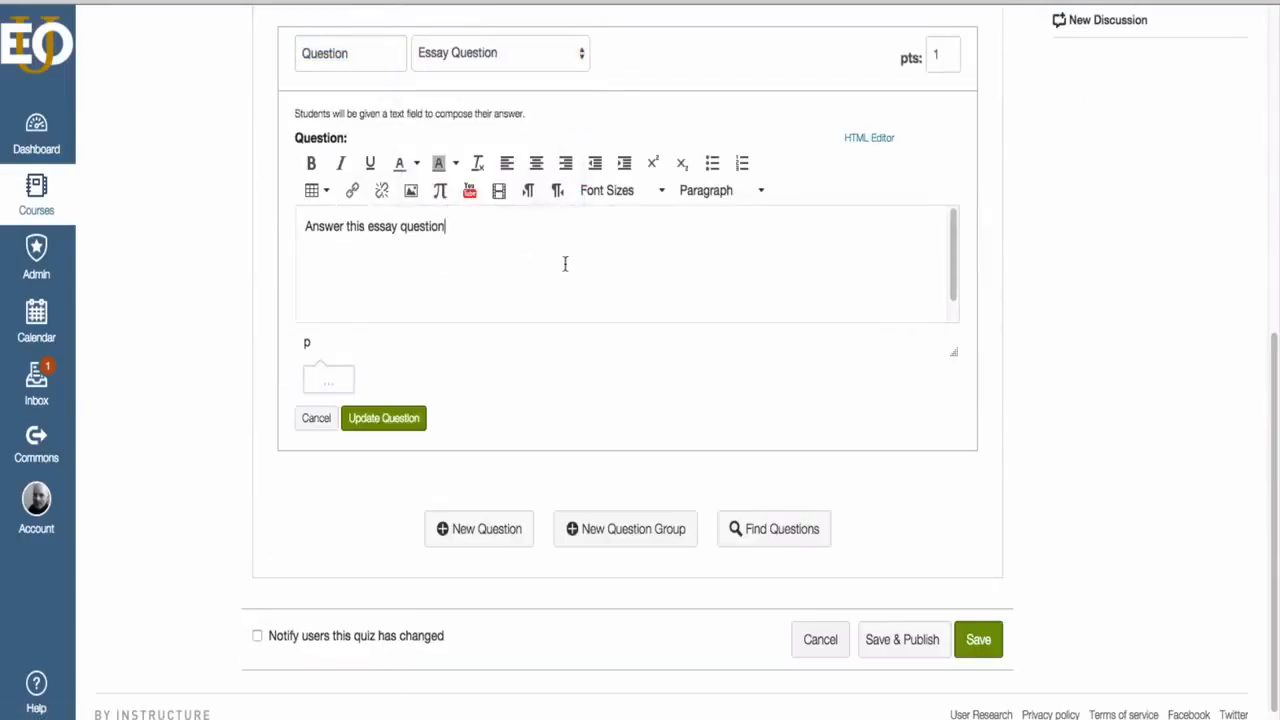
Step: Set the essay question's value to 5 points and update the question
{"action": "left_click", "coordinate": [936, 56]}
{"action": "type", "text": "5"}
{"action": "scroll", "coordinate": [1000, 205], "scroll_direction": "up", "scroll_amount": 3}
{"action": "scroll", "coordinate": [1014, 219], "scroll_direction": "up", "scroll_amount": 6}
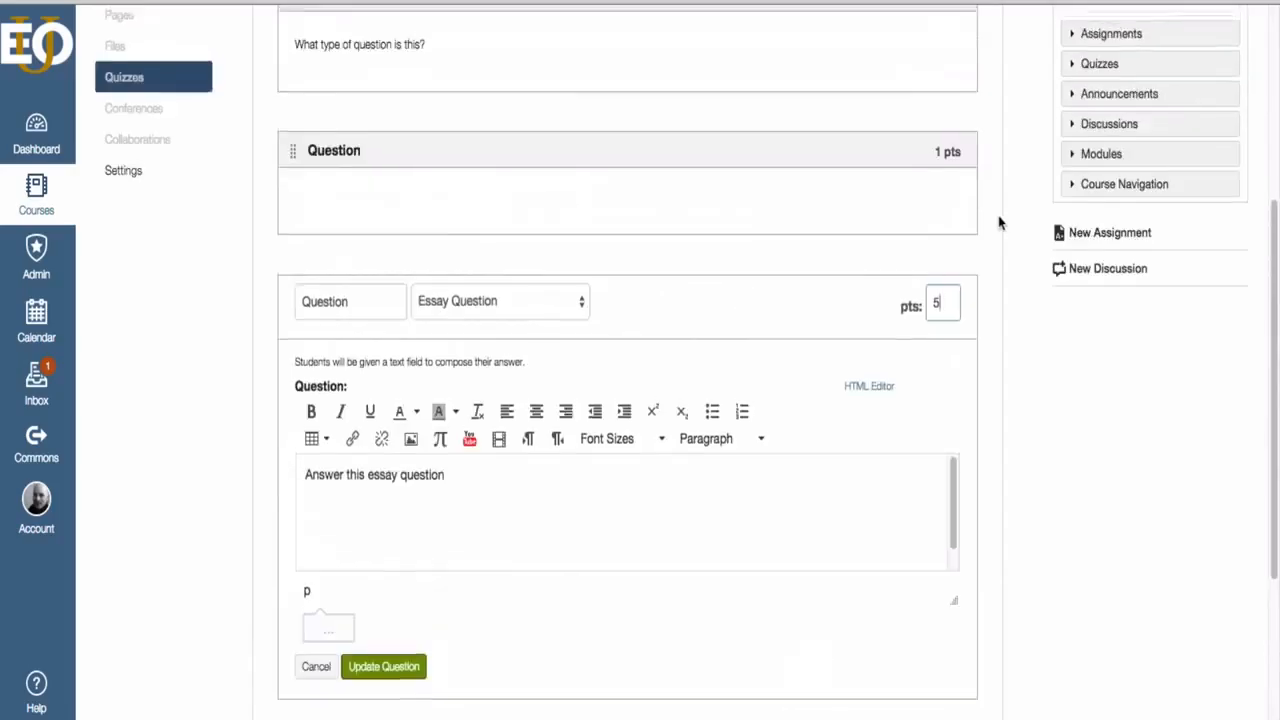
{"action": "scroll", "coordinate": [1017, 440], "scroll_direction": "down", "scroll_amount": 5}
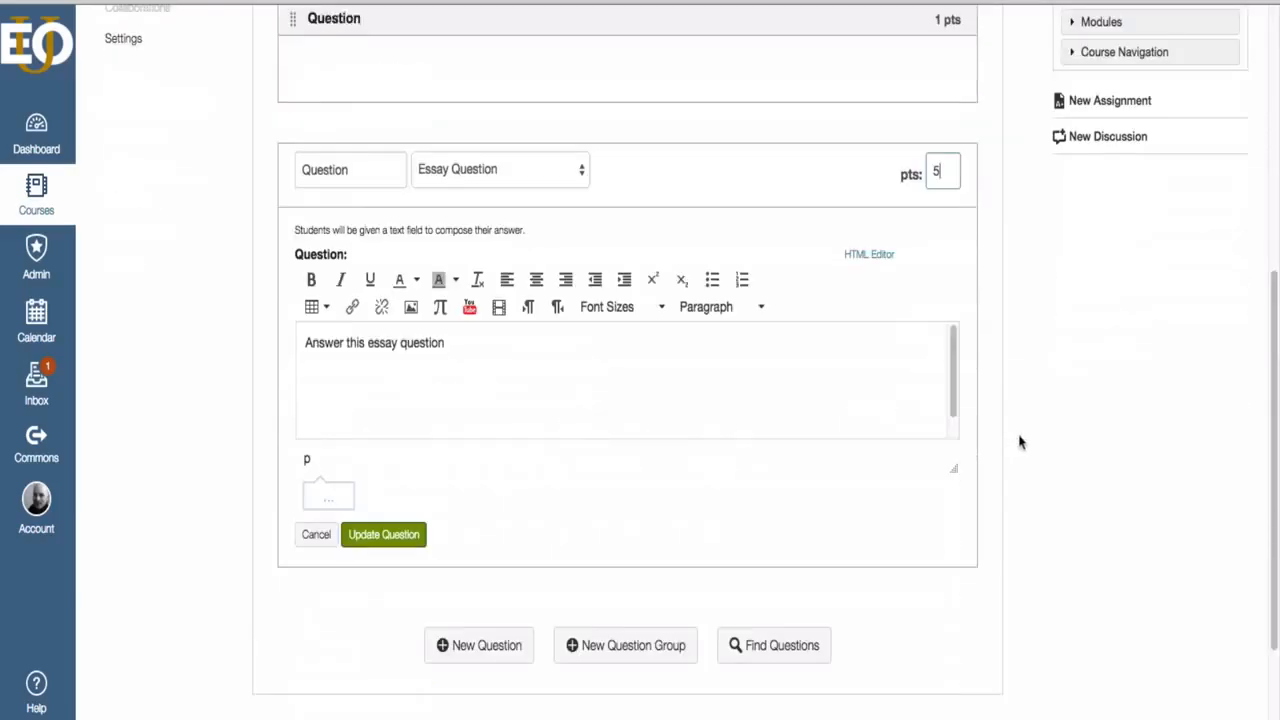
{"action": "left_click", "coordinate": [390, 533]}
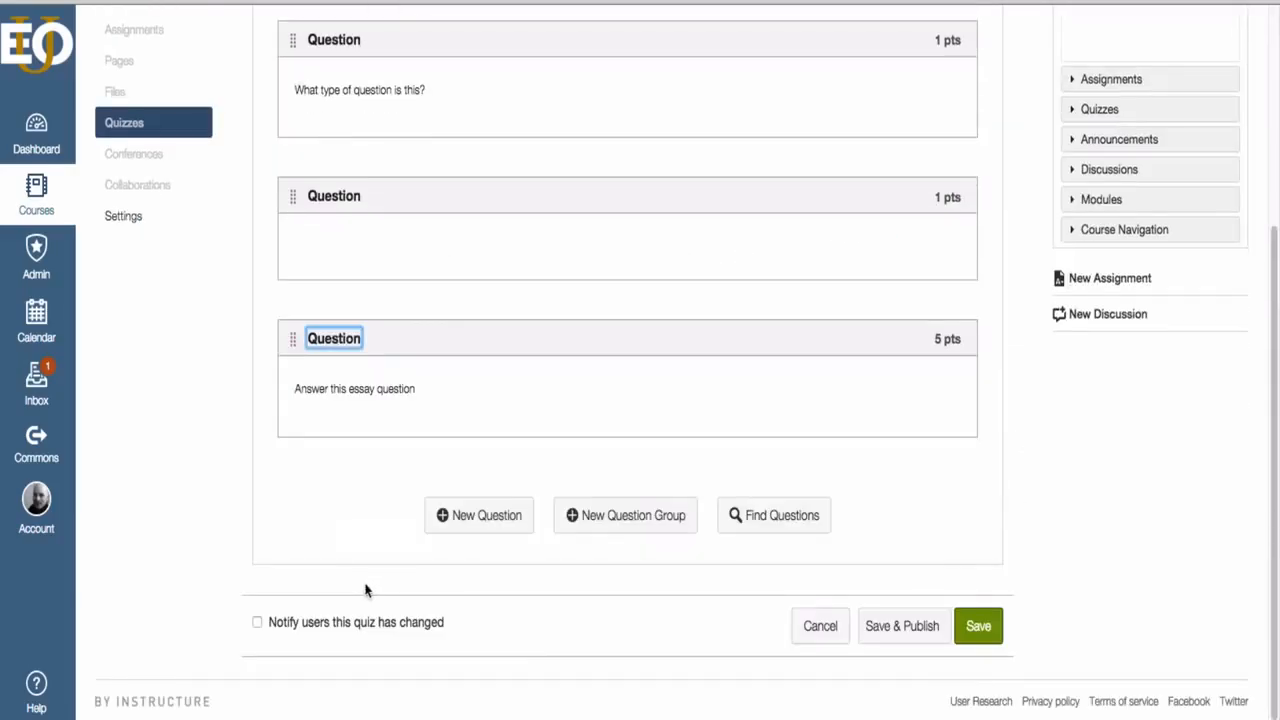
Step: Save the quiz without publishing it and check its total points in the summary
{"action": "left_click", "coordinate": [986, 634]}
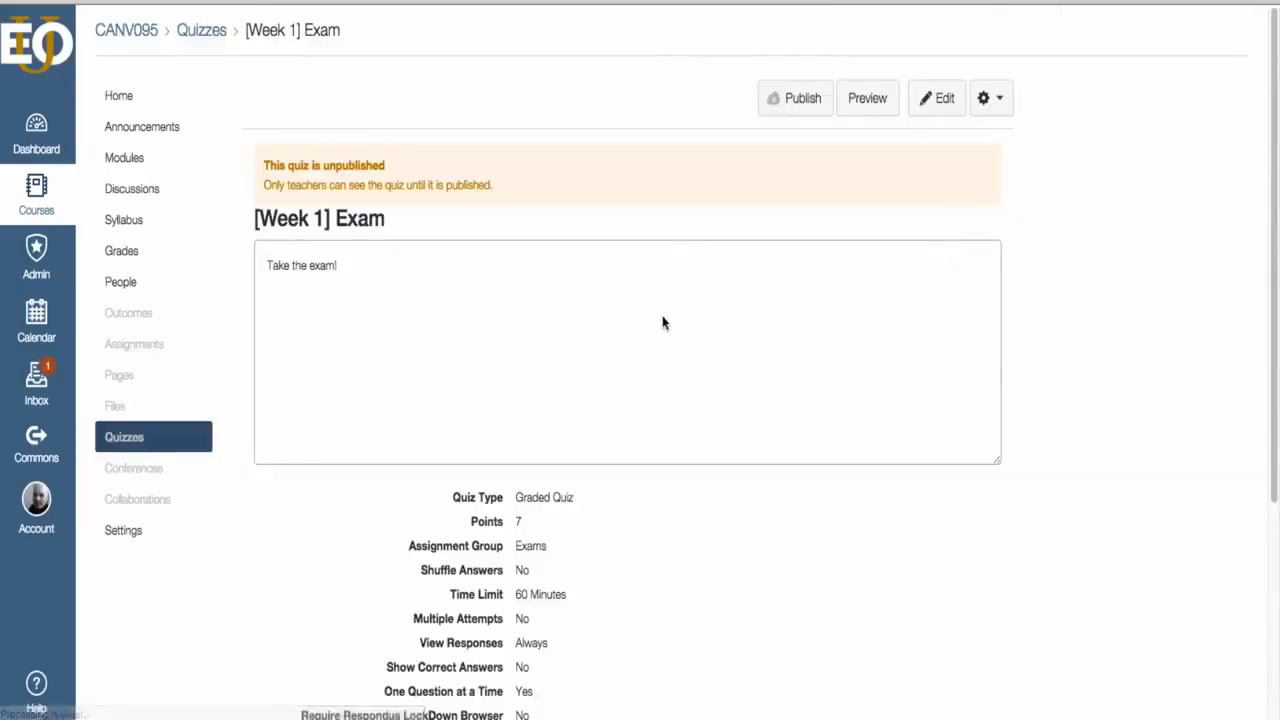
{"action": "scroll", "coordinate": [663, 322], "scroll_direction": "down", "scroll_amount": 3}
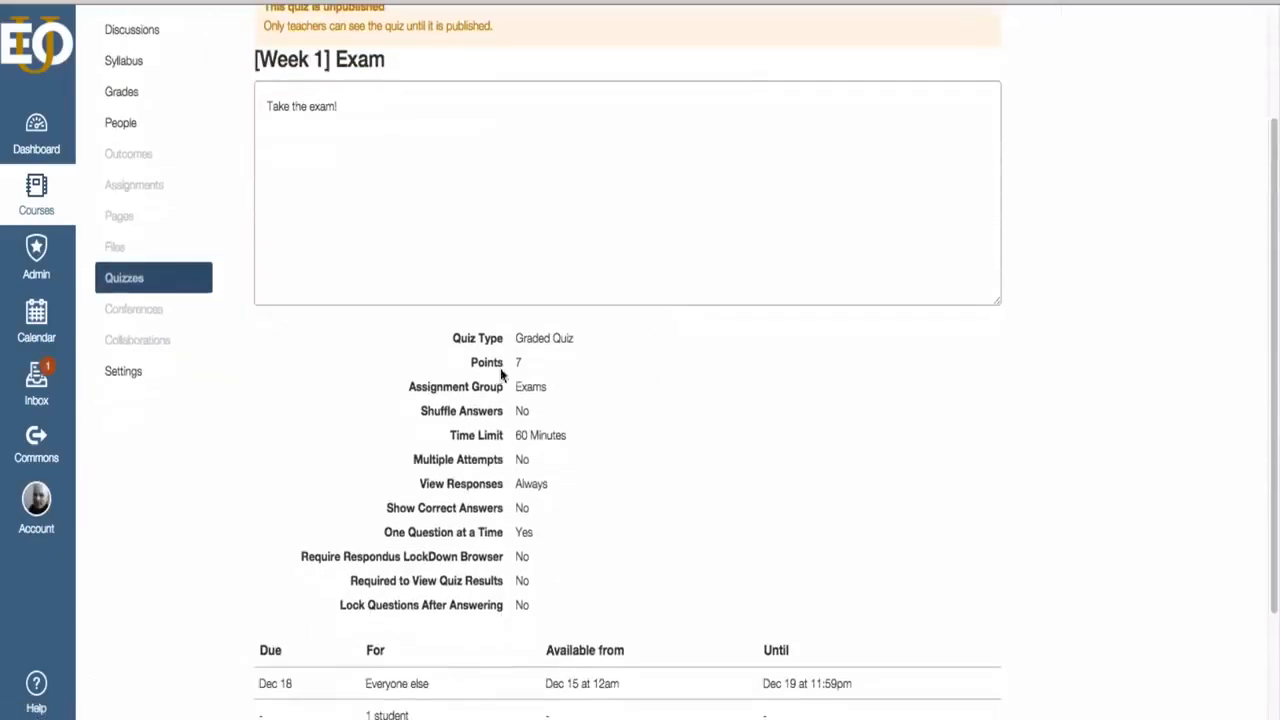
{"action": "double_click", "coordinate": [518, 362]}
{"action": "scroll", "coordinate": [620, 385], "scroll_direction": "up", "scroll_amount": 3}
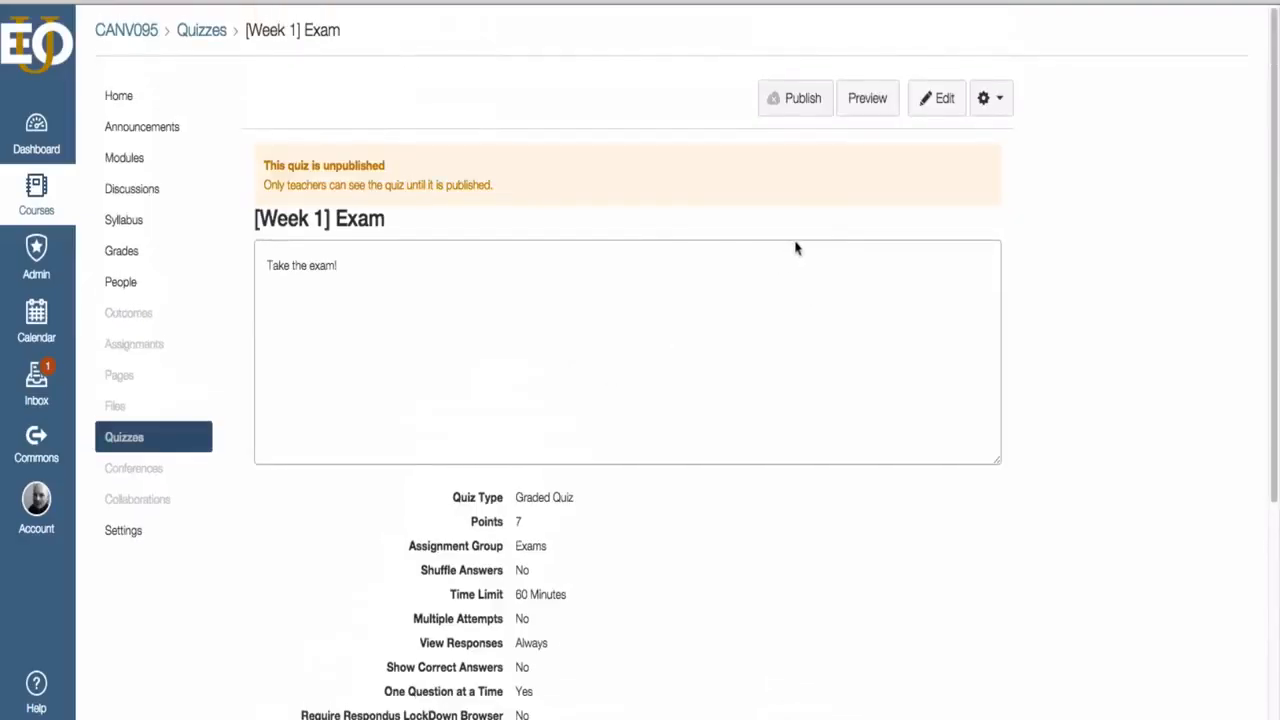
Step: Preview the quiz, answer the first question with Multiple Choice and move on to question 2
{"action": "left_click", "coordinate": [870, 105]}
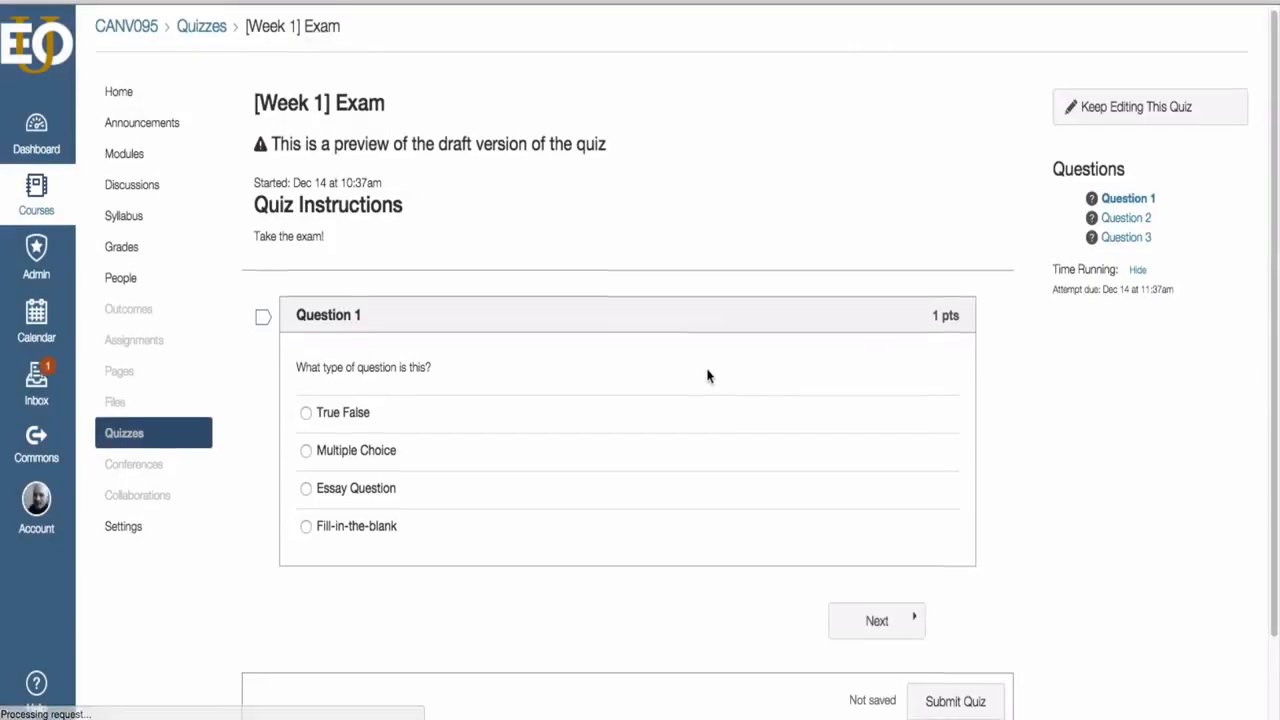
{"action": "scroll", "coordinate": [709, 371], "scroll_direction": "down", "scroll_amount": 2}
{"action": "scroll", "coordinate": [707, 376], "scroll_direction": "up", "scroll_amount": 2}
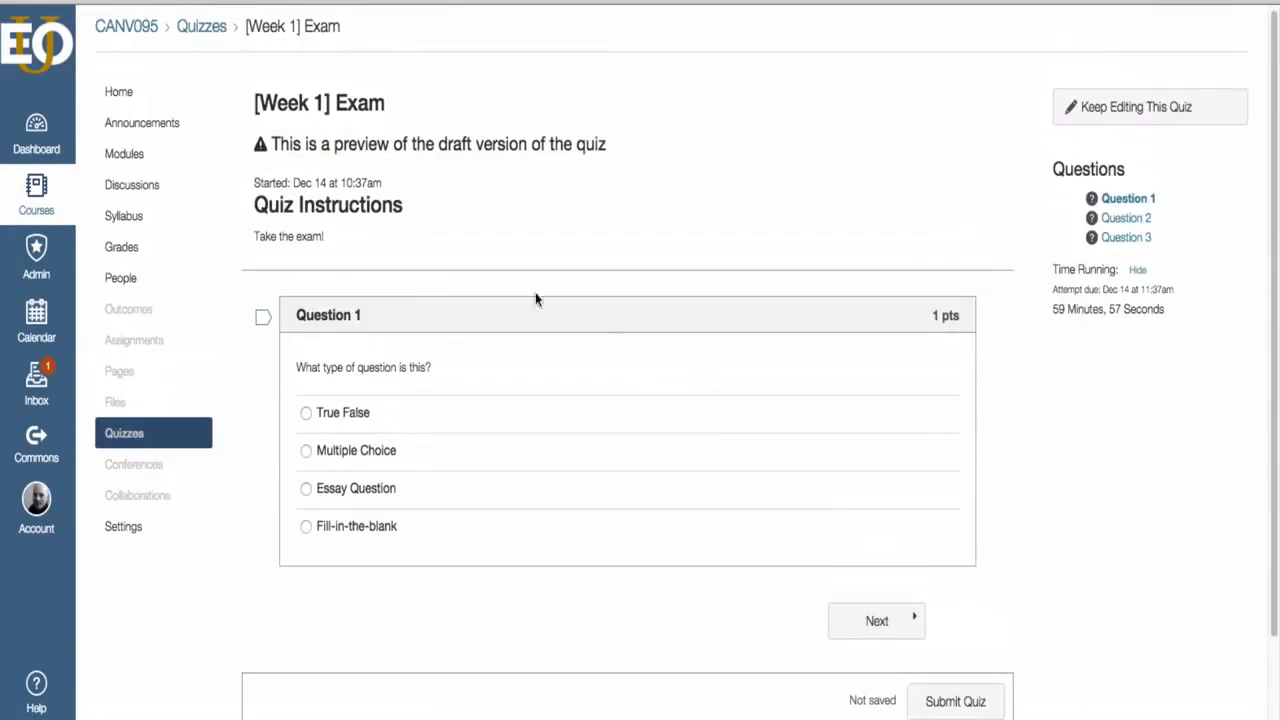
{"action": "left_click", "coordinate": [308, 451]}
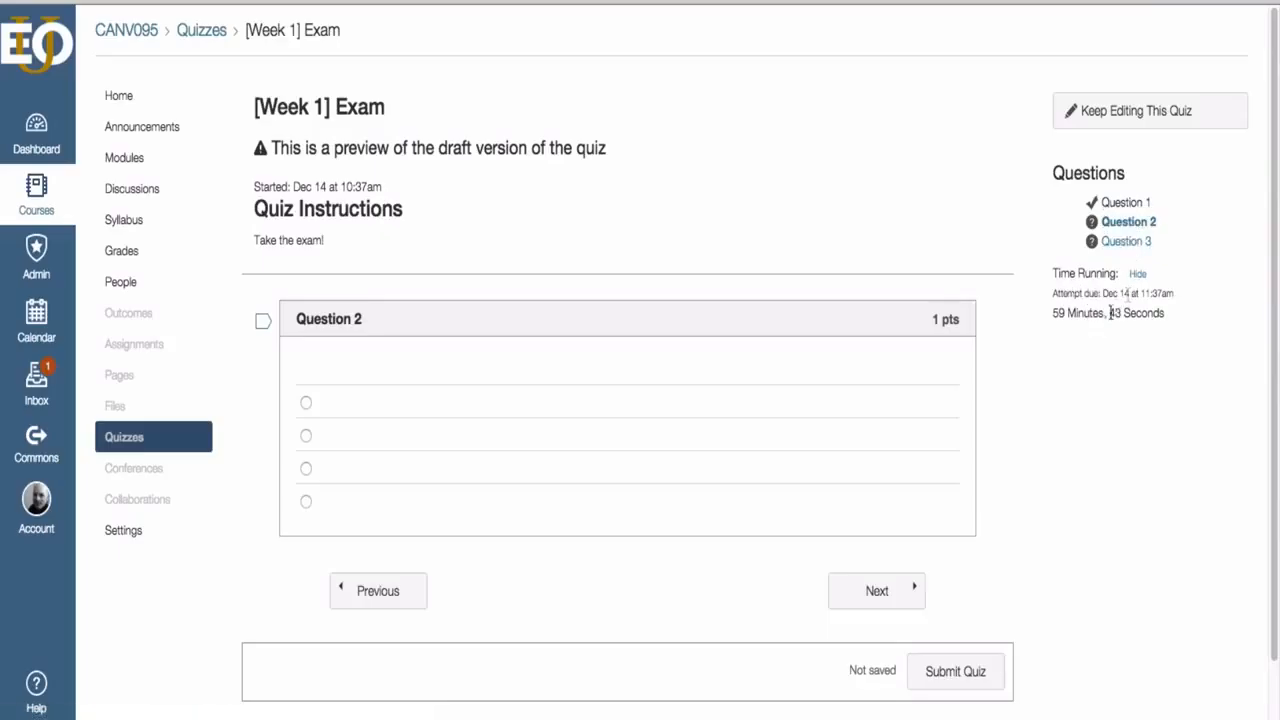
Step: Check the remaining time and the attempt's due time in the quiz preview, hiding the running timer and showing it again
{"action": "left_click_drag", "start_coordinate": [1097, 310], "coordinate": [1174, 320]}
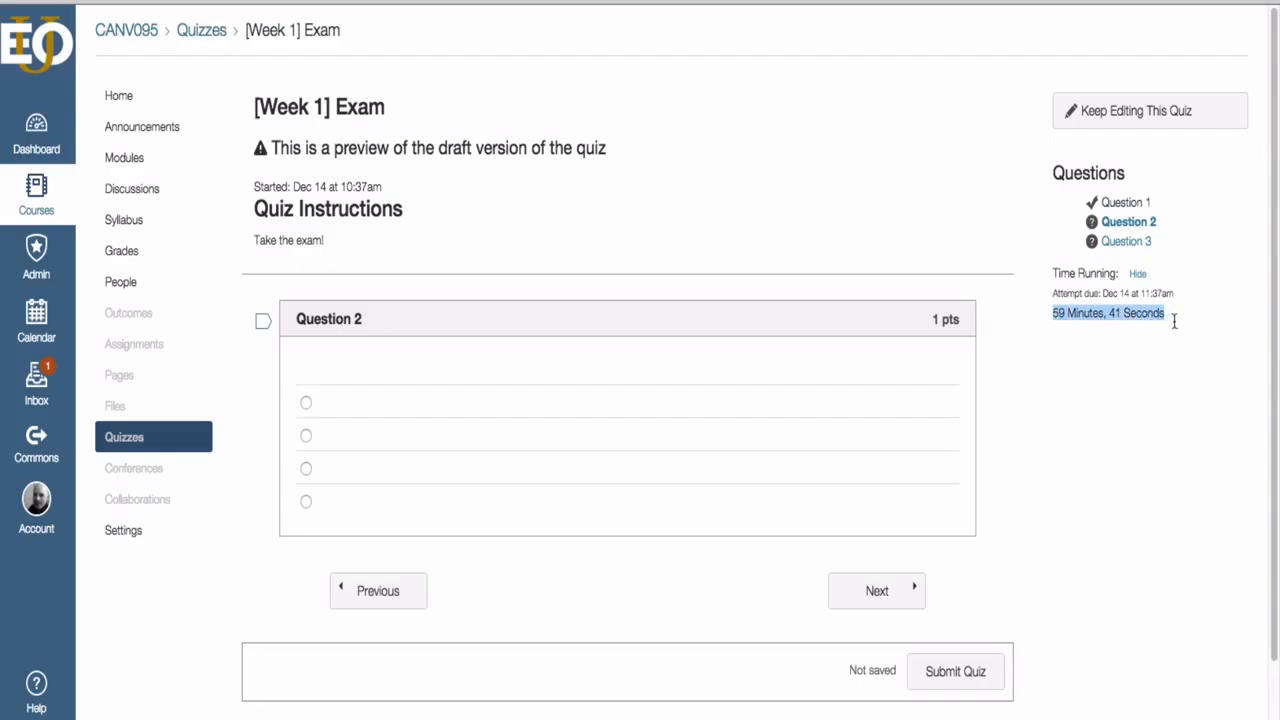
{"action": "left_click", "coordinate": [1138, 274]}
{"action": "left_click", "coordinate": [1139, 276]}
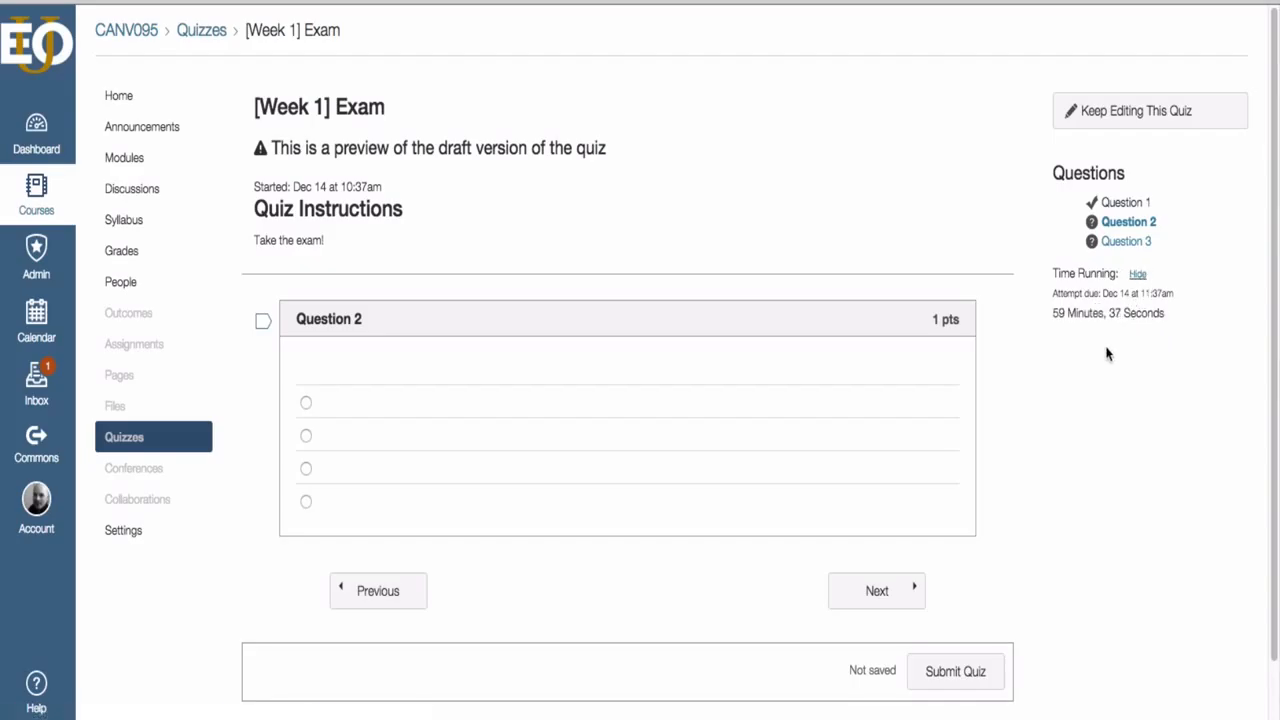
{"action": "left_click_drag", "start_coordinate": [1064, 291], "coordinate": [1177, 292]}
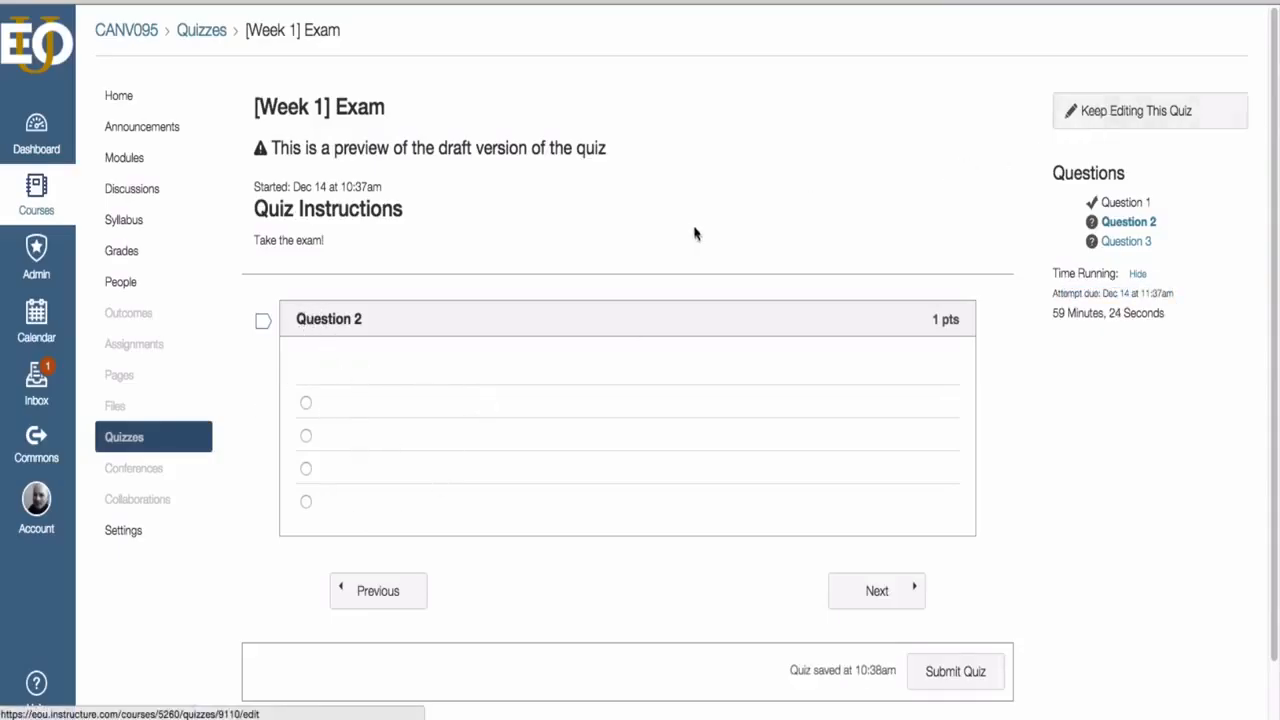
Step: Return from the preview to editing the quiz and review its list of questions
{"action": "left_click", "coordinate": [1112, 118]}
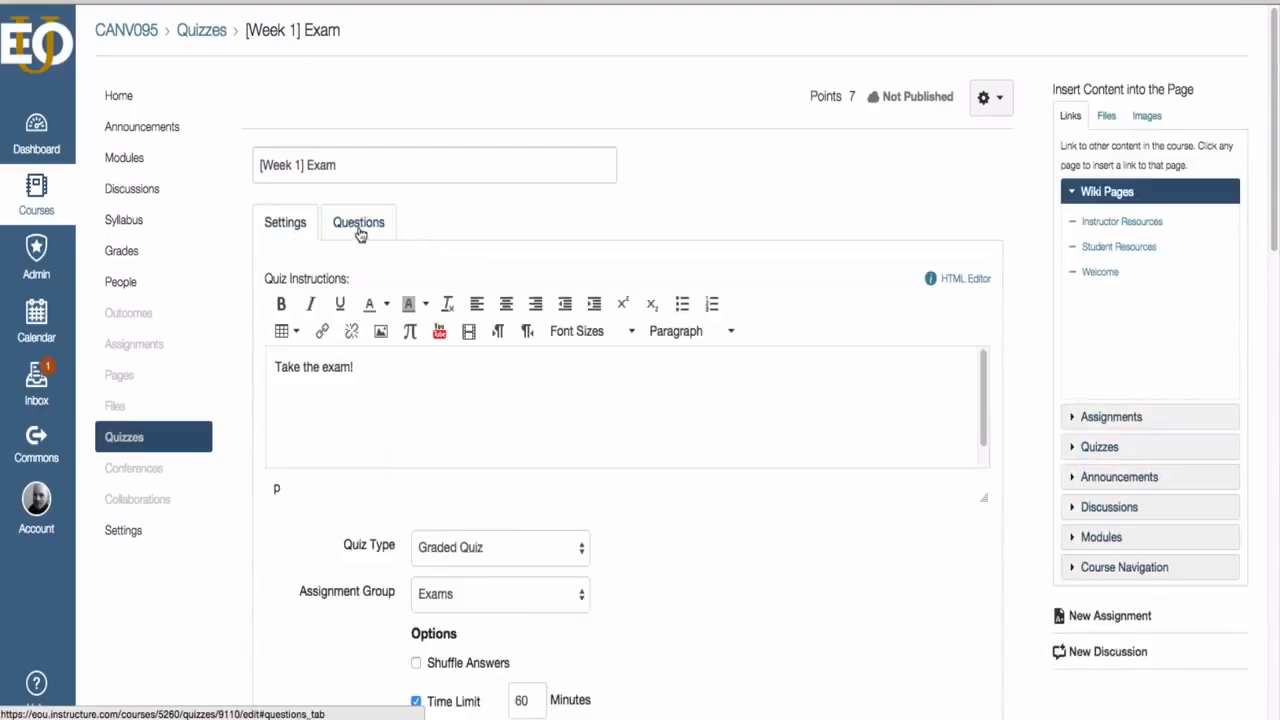
{"action": "left_click", "coordinate": [358, 221]}
{"action": "scroll", "coordinate": [348, 530], "scroll_direction": "down", "scroll_amount": 1}
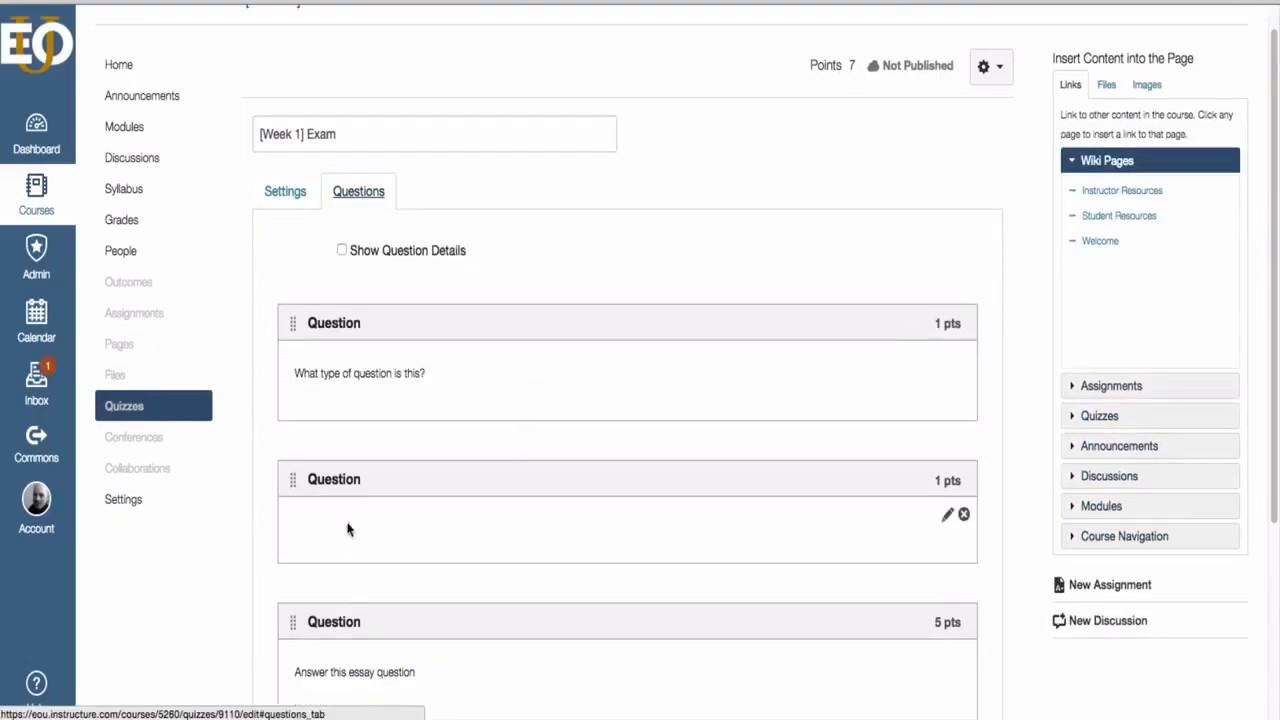
{"action": "left_click", "coordinate": [946, 515]}
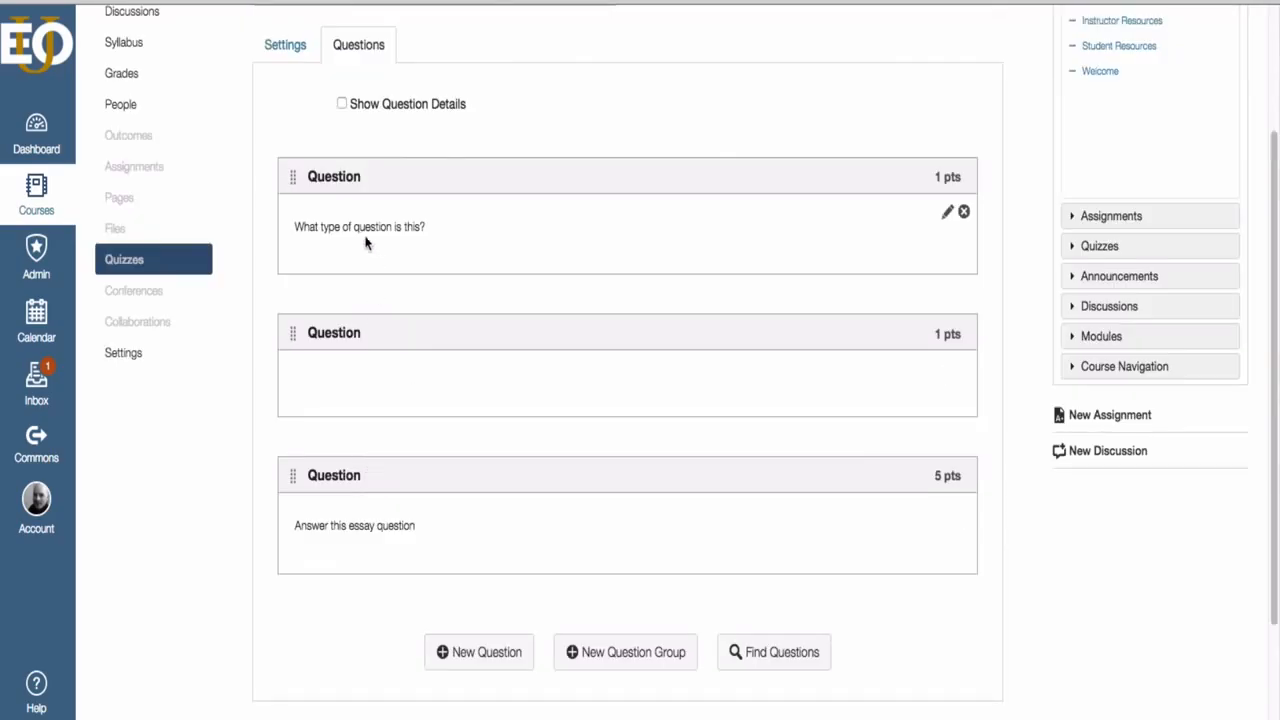
{"action": "scroll", "coordinate": [391, 308], "scroll_direction": "up", "scroll_amount": 3}
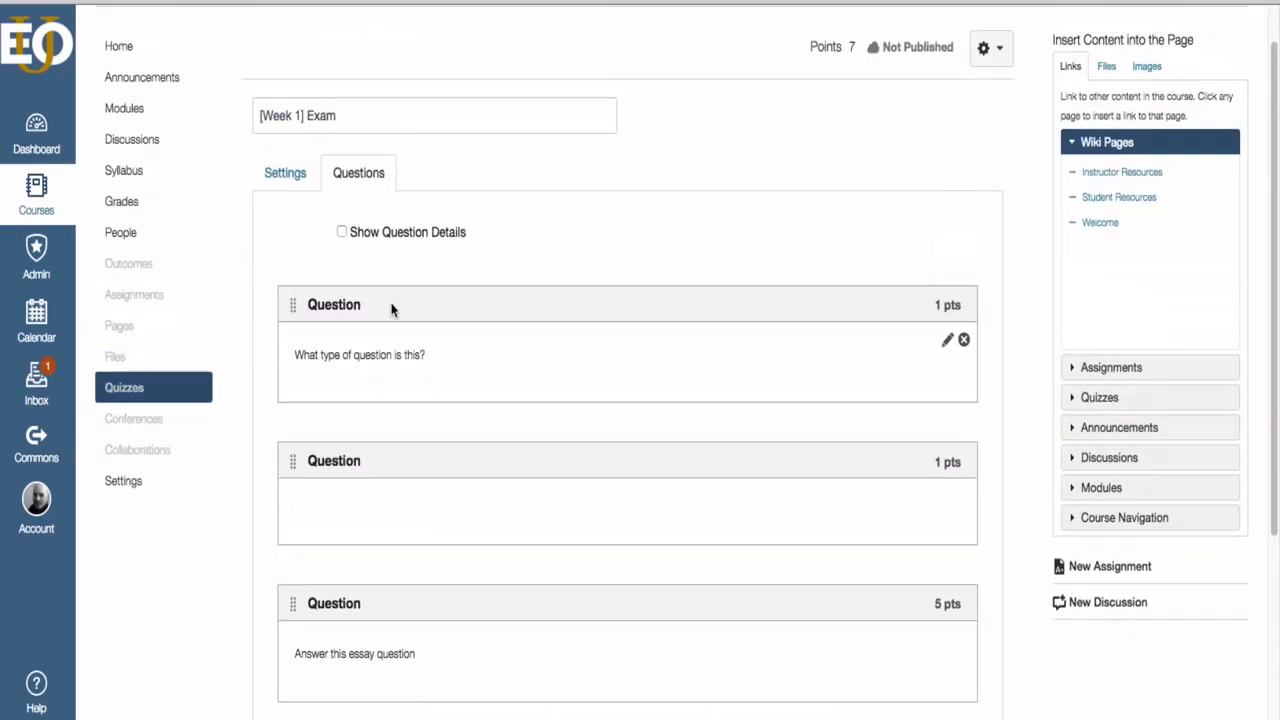
{"action": "scroll", "coordinate": [391, 308], "scroll_direction": "down", "scroll_amount": 2}
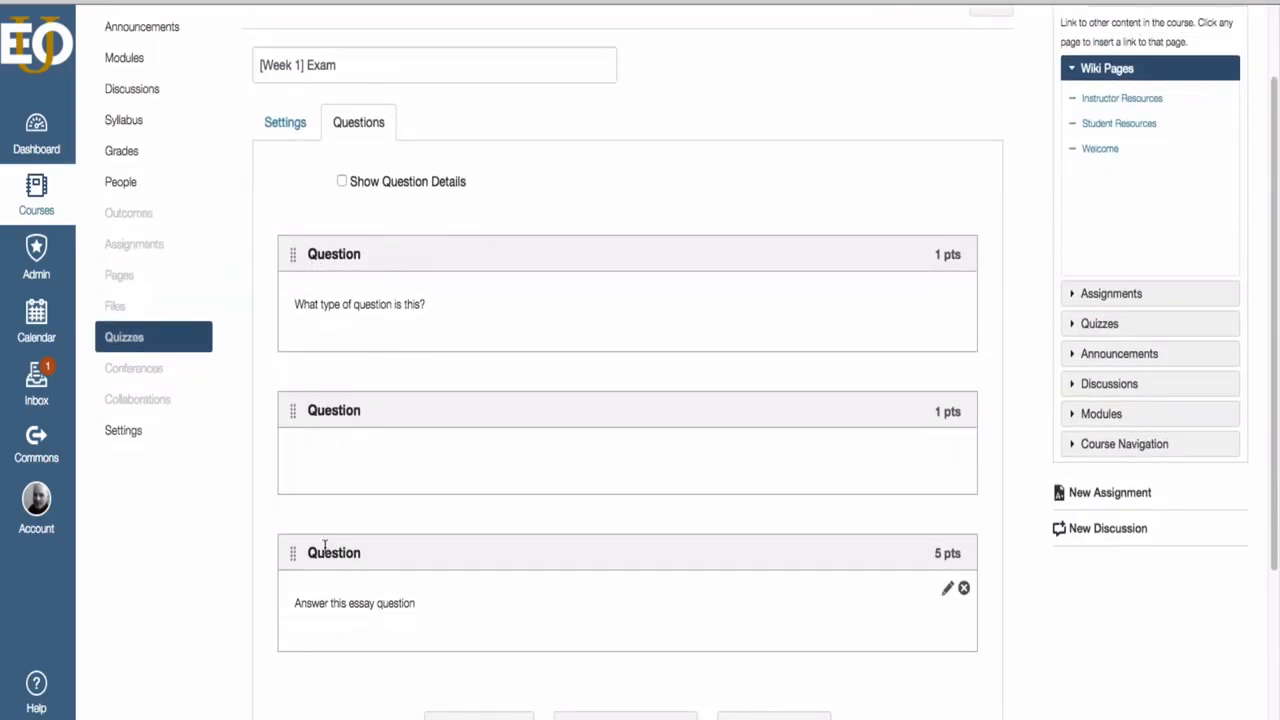
{"action": "scroll", "coordinate": [350, 282], "scroll_direction": "up", "scroll_amount": 2}
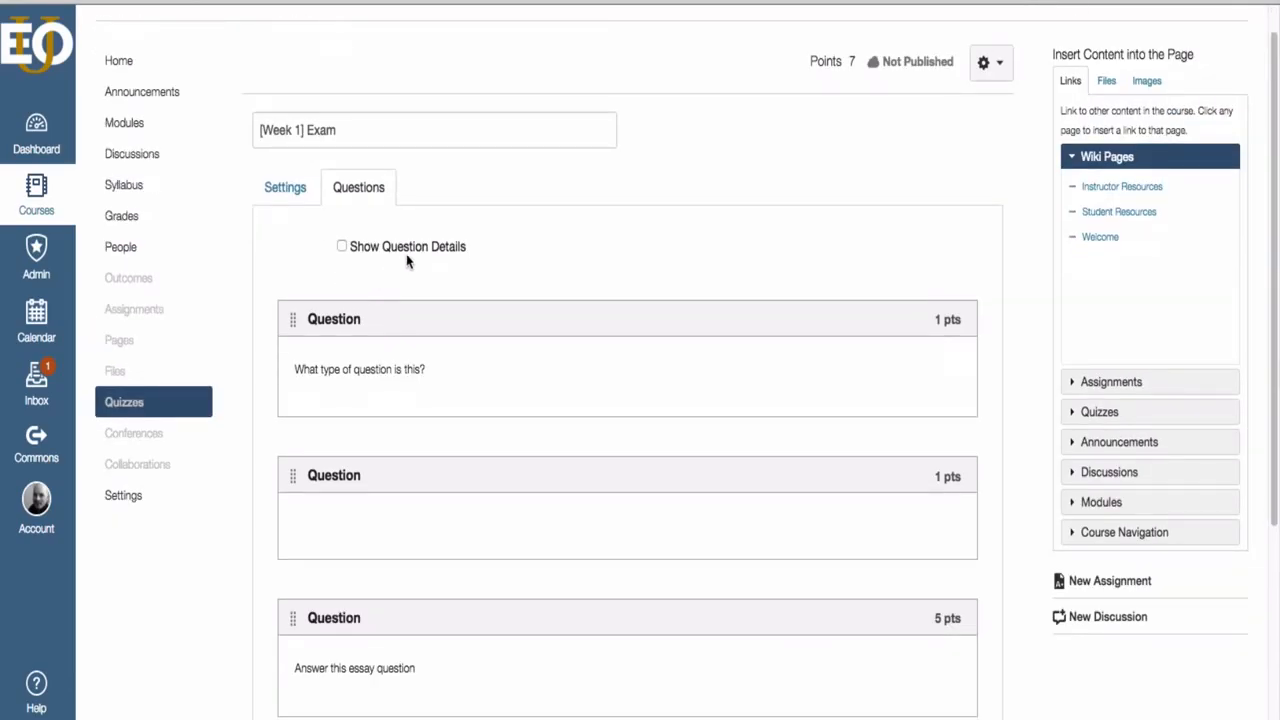
Step: Show the question details to review the answer choices and correct answers, and hide the details again
{"action": "left_click", "coordinate": [342, 249]}
{"action": "scroll", "coordinate": [291, 340], "scroll_direction": "down", "scroll_amount": 5}
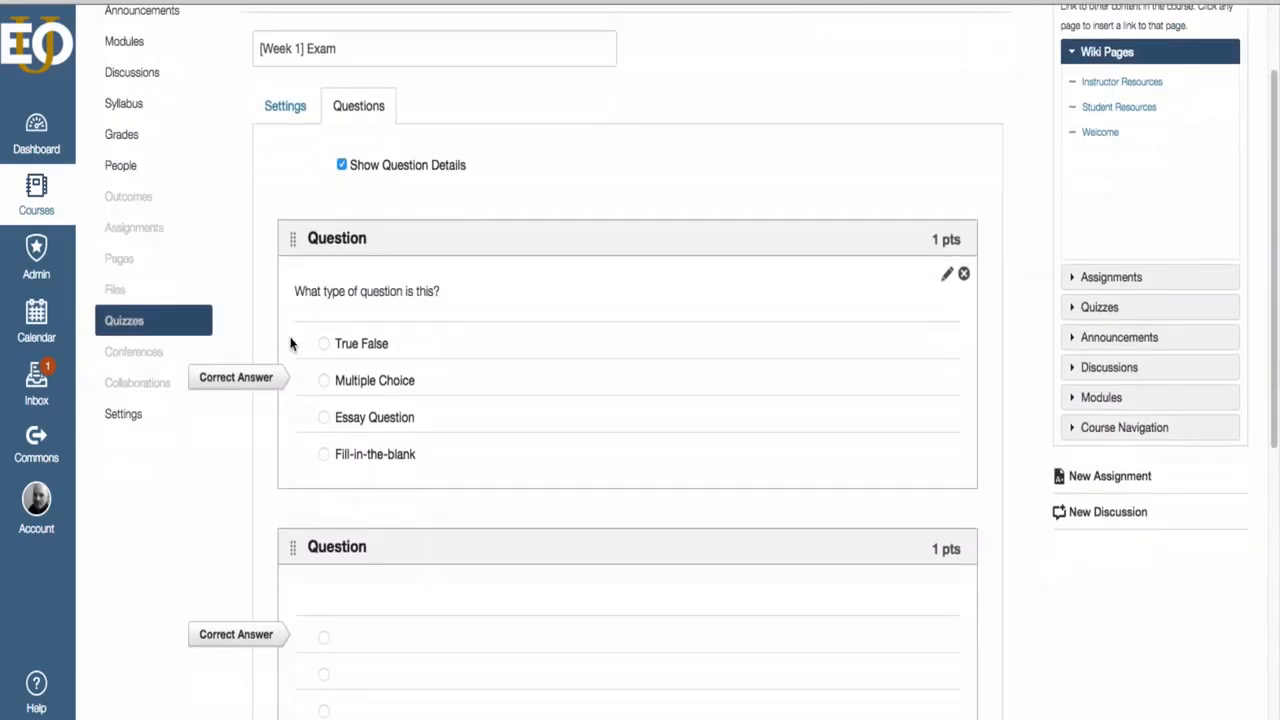
{"action": "scroll", "coordinate": [291, 343], "scroll_direction": "up", "scroll_amount": 4}
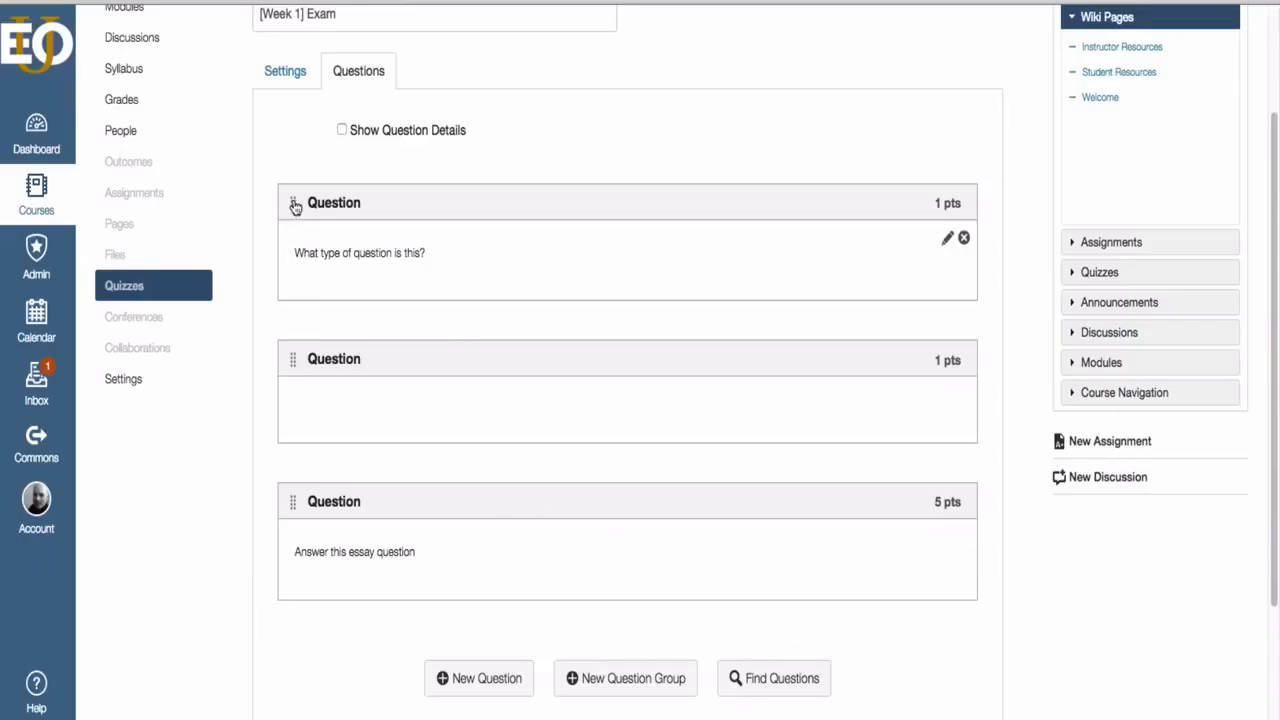
Step: Move the question "What type of question is this?" to the end of the quiz, below the essay question
{"action": "left_click_drag", "start_coordinate": [294, 205], "coordinate": [417, 531]}
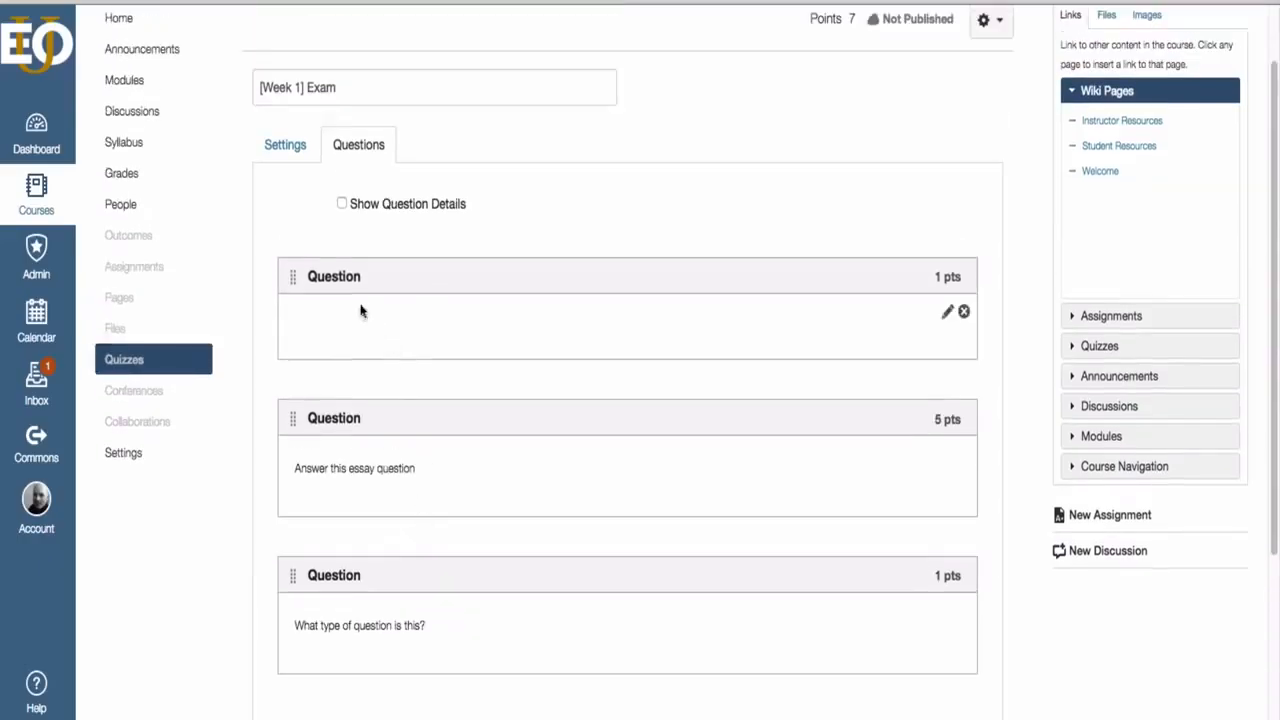